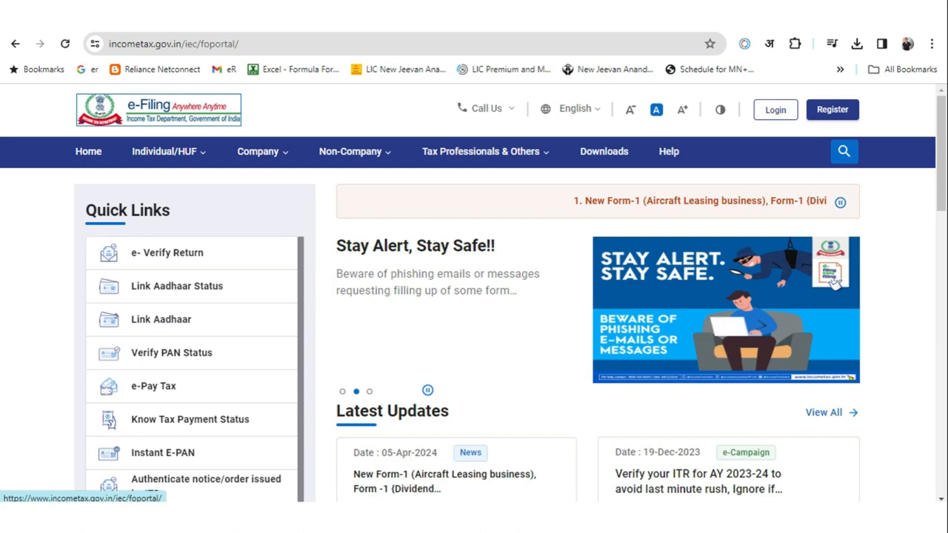
Log in to the e-Filing portal with the user ID and account password
click(775, 110)
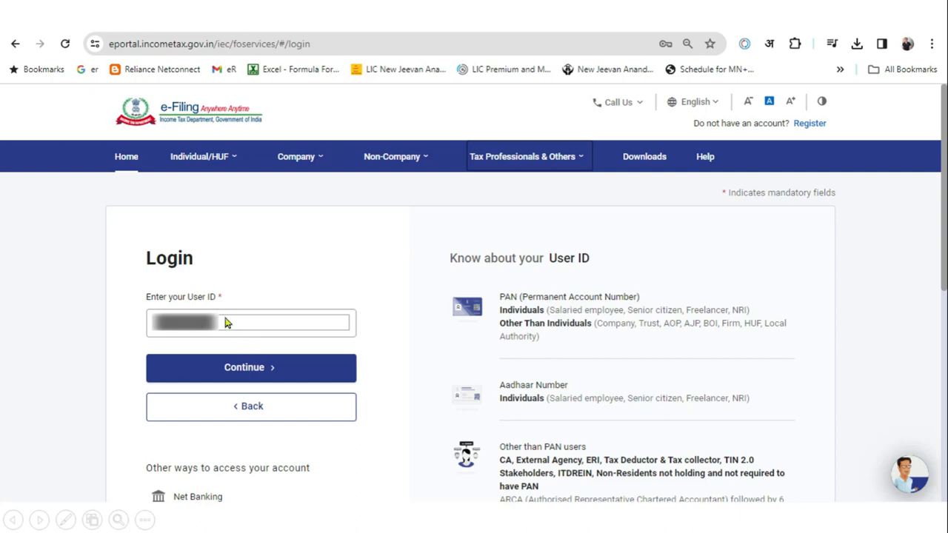
click(251, 372)
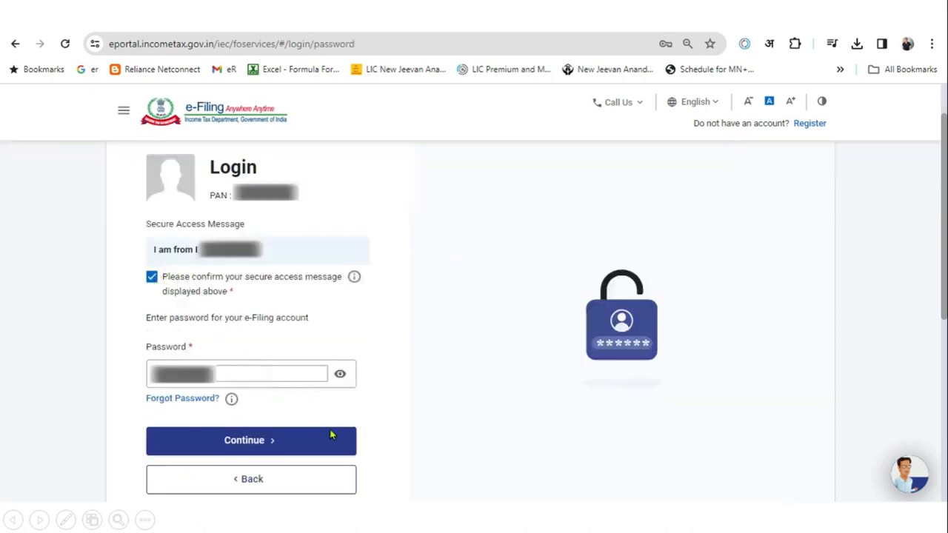
click(310, 437)
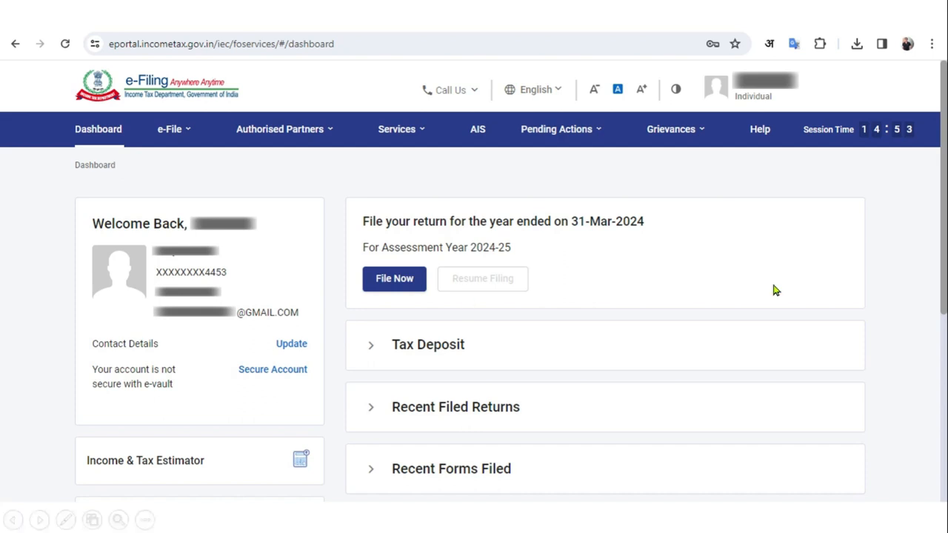
click(476, 133)
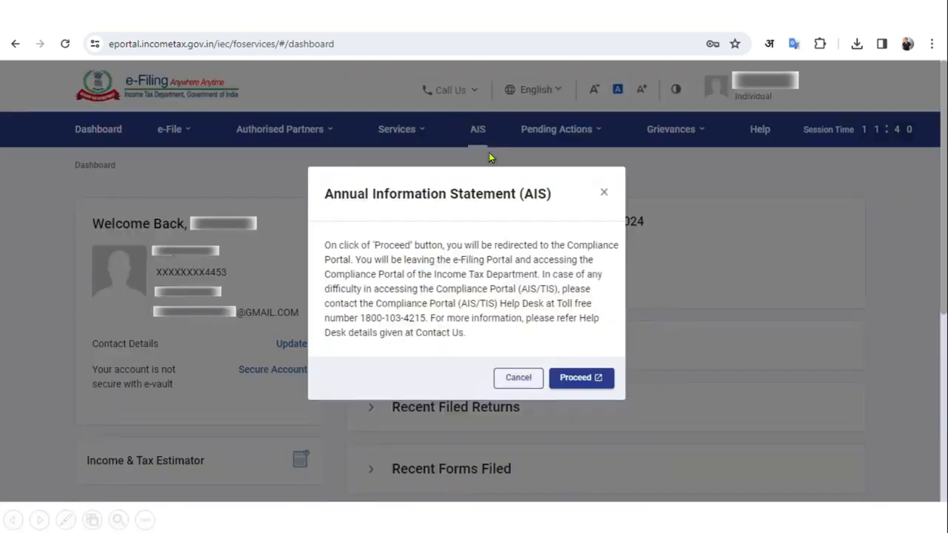
click(578, 375)
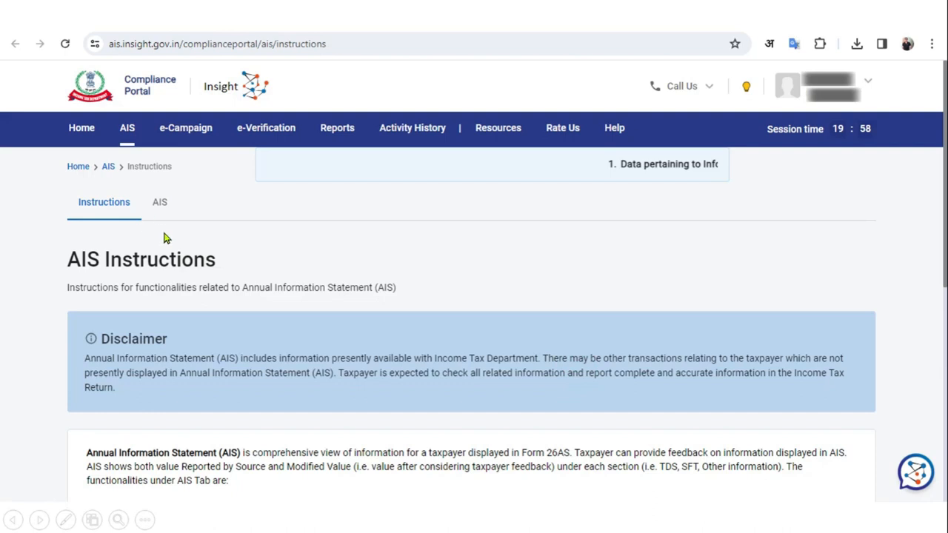
click(159, 204)
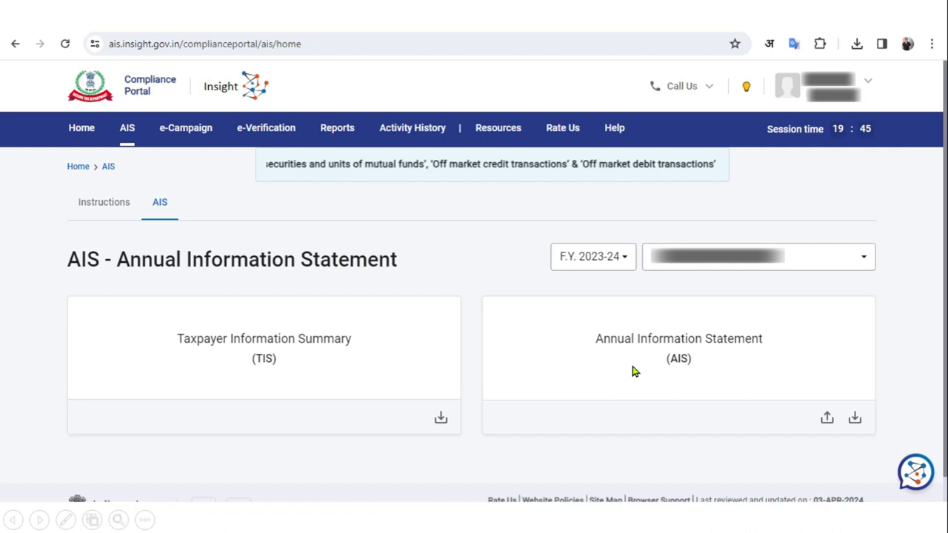
click(314, 358)
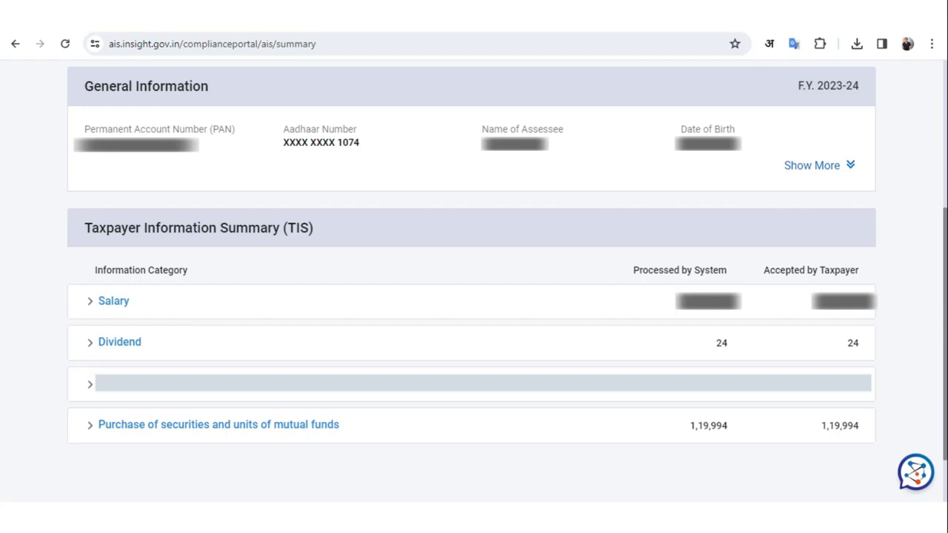
click(608, 309)
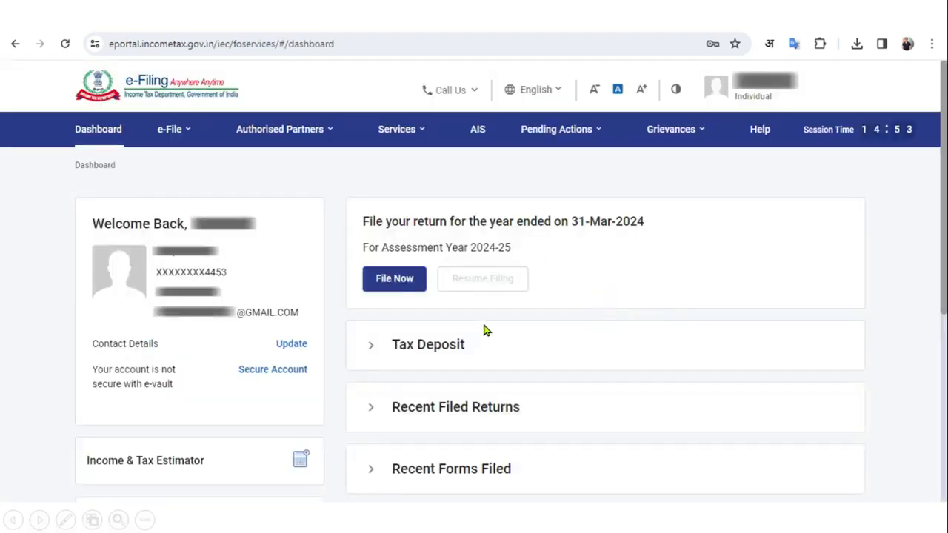
Begin filing an income tax return for assessment year 2024-25 in online mode
click(186, 132)
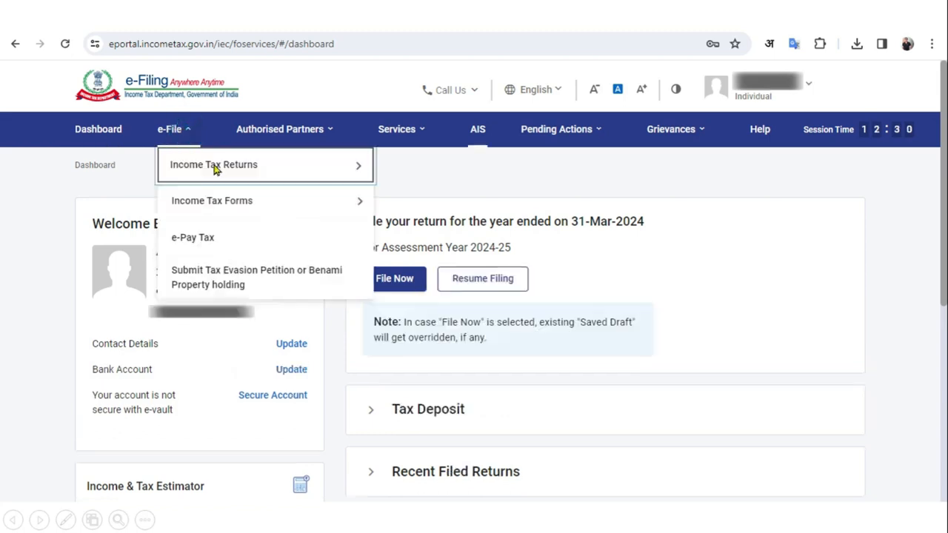
click(214, 164)
click(389, 162)
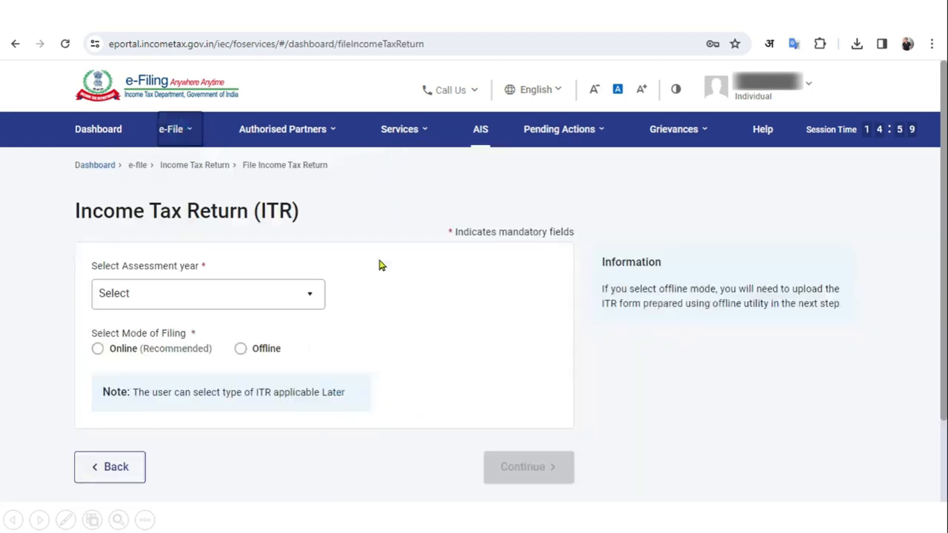
click(291, 284)
click(212, 357)
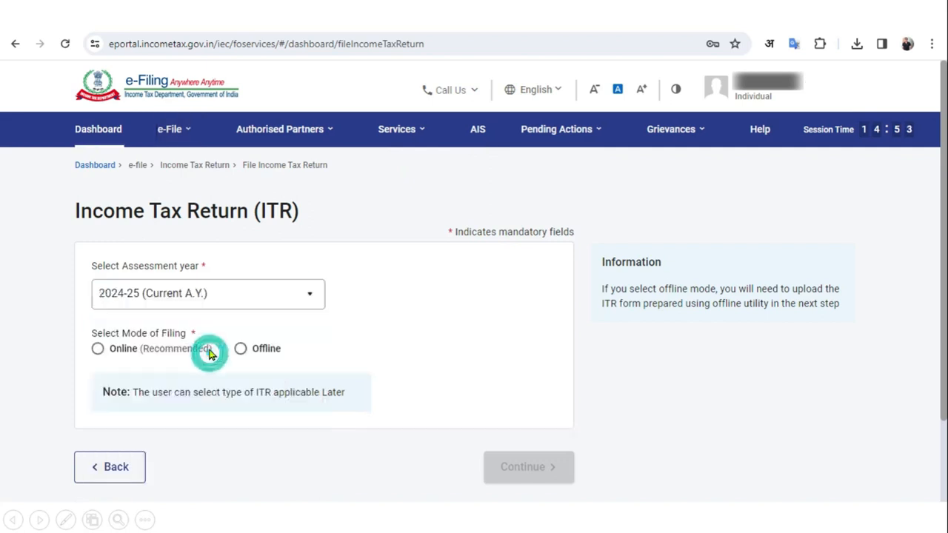
click(169, 353)
click(508, 467)
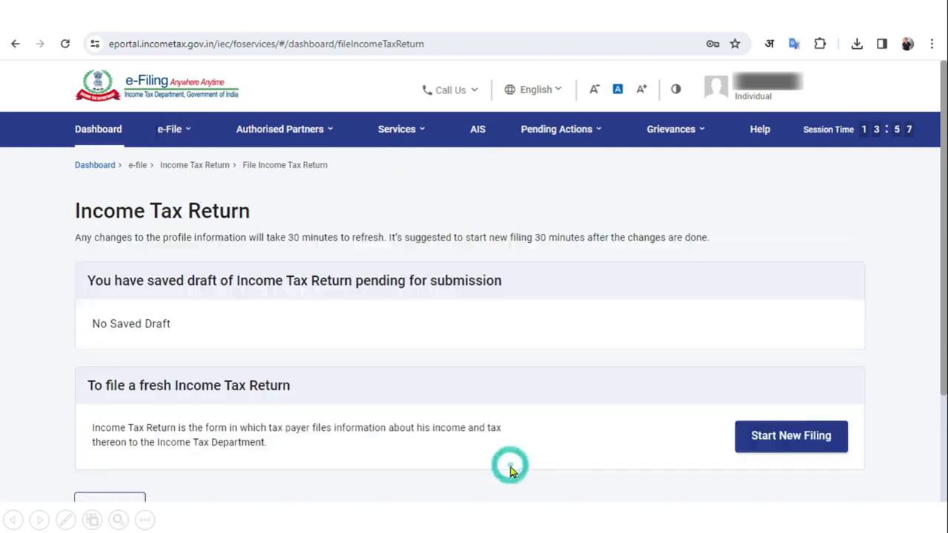
Start a new Individual ITR-1 filing, giving 'taxable income above basic exemption limit' as the reason
click(786, 493)
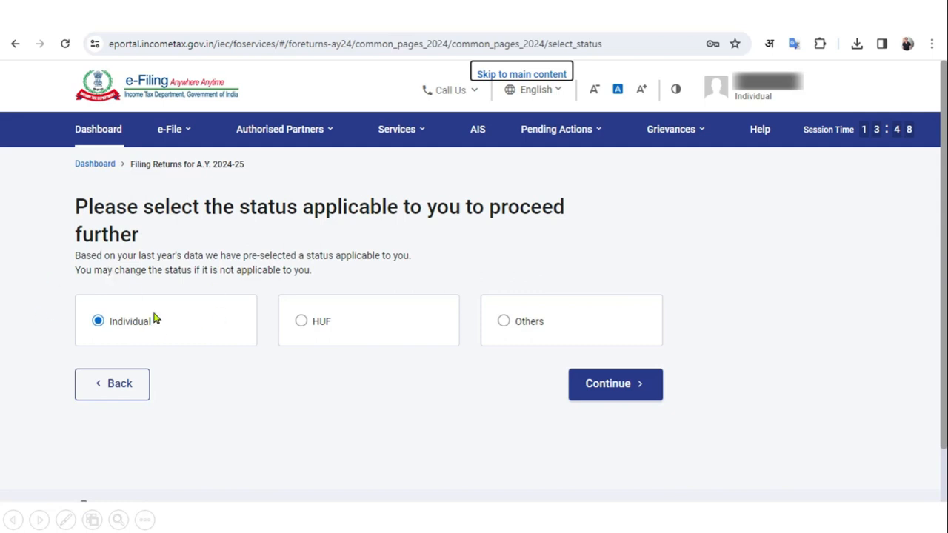
click(605, 385)
click(484, 345)
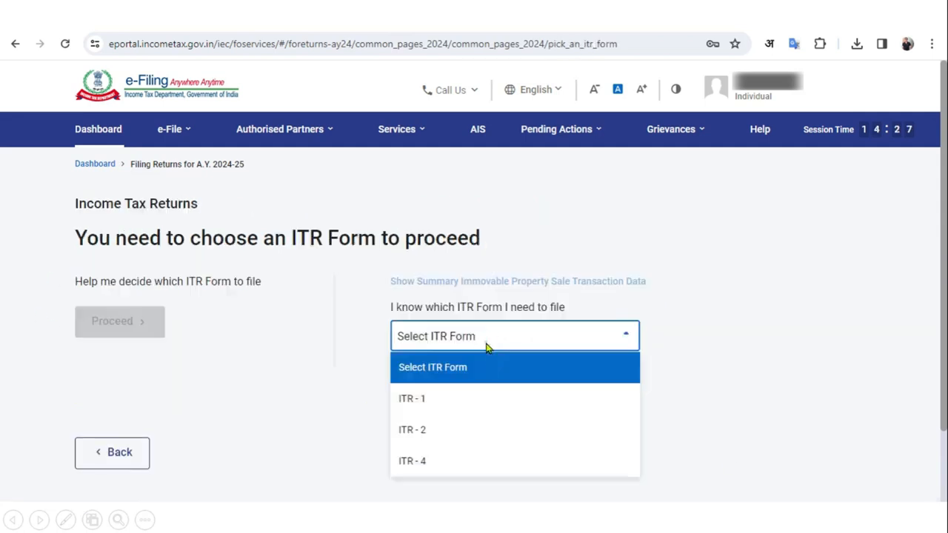
click(439, 405)
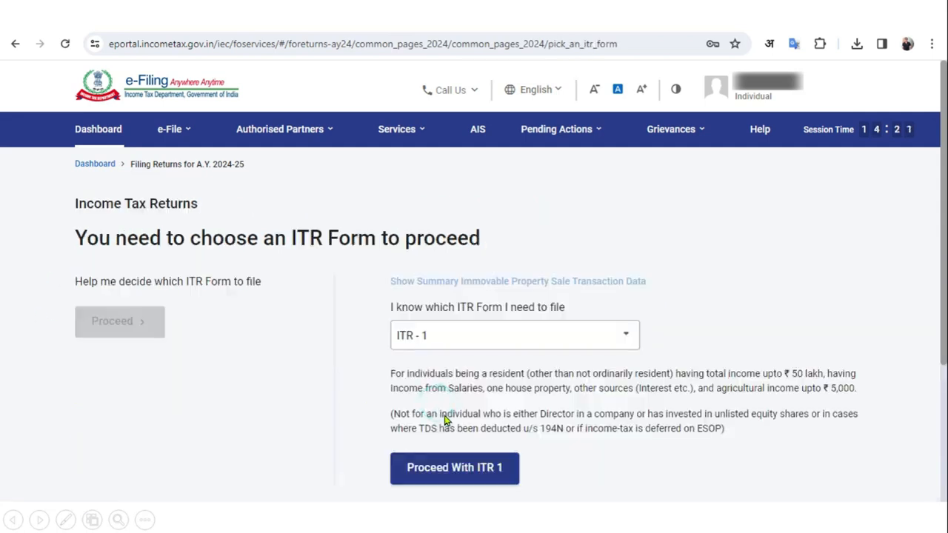
click(454, 468)
click(261, 441)
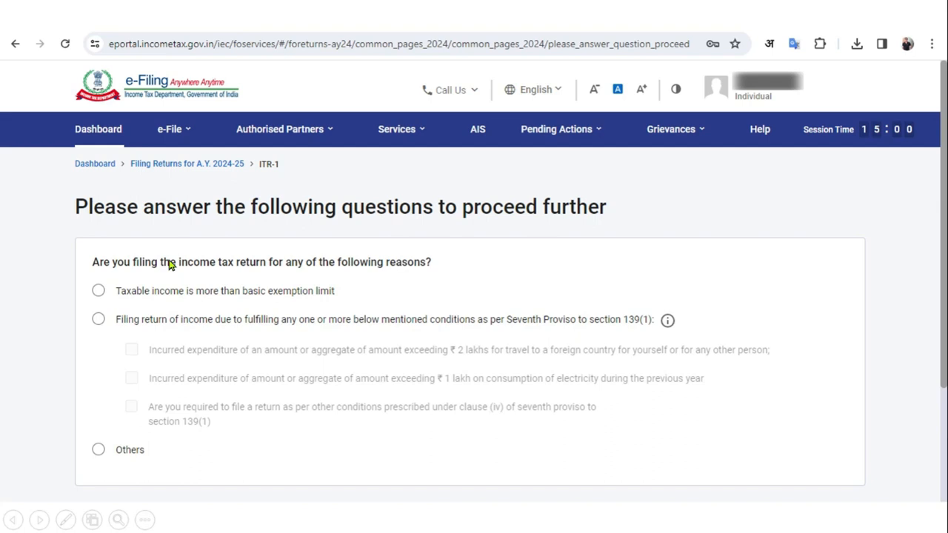
click(98, 291)
scroll(99, 296, down, 1)
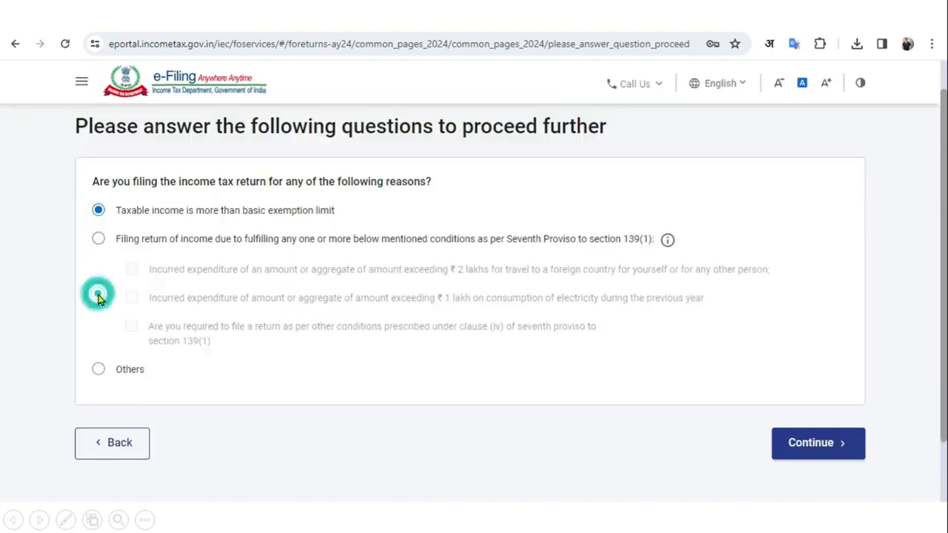
Dismiss the pre-fill notice and scroll down to the Return Summary's five unconfirmed sections
click(819, 444)
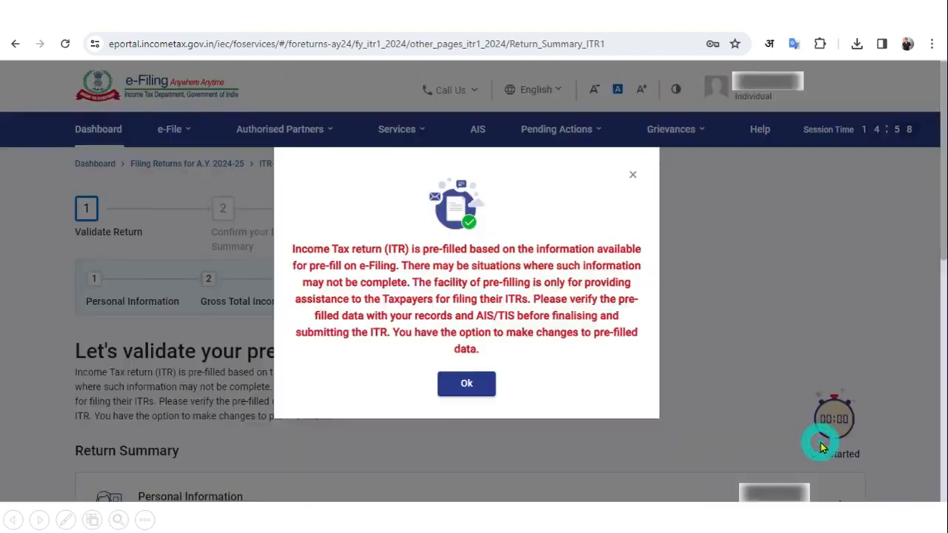
click(483, 390)
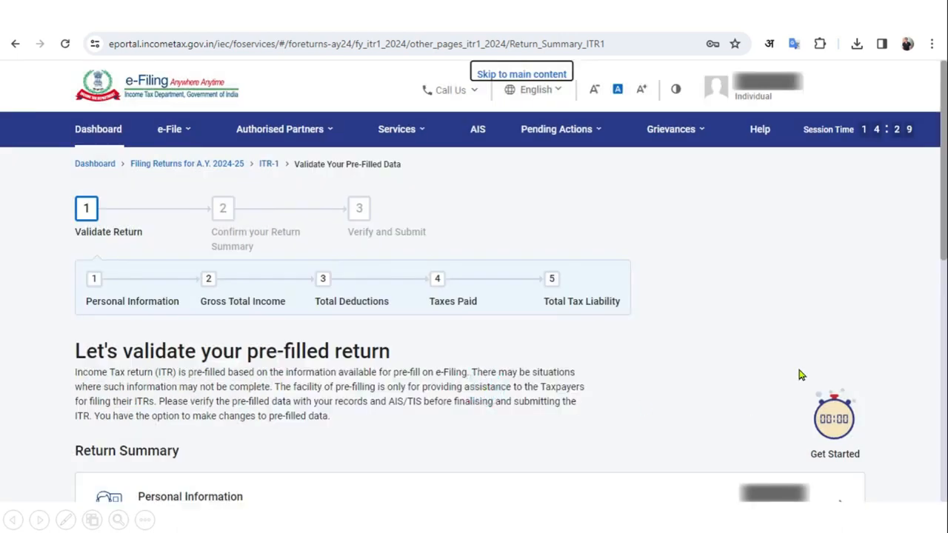
scroll(786, 315, down, 5)
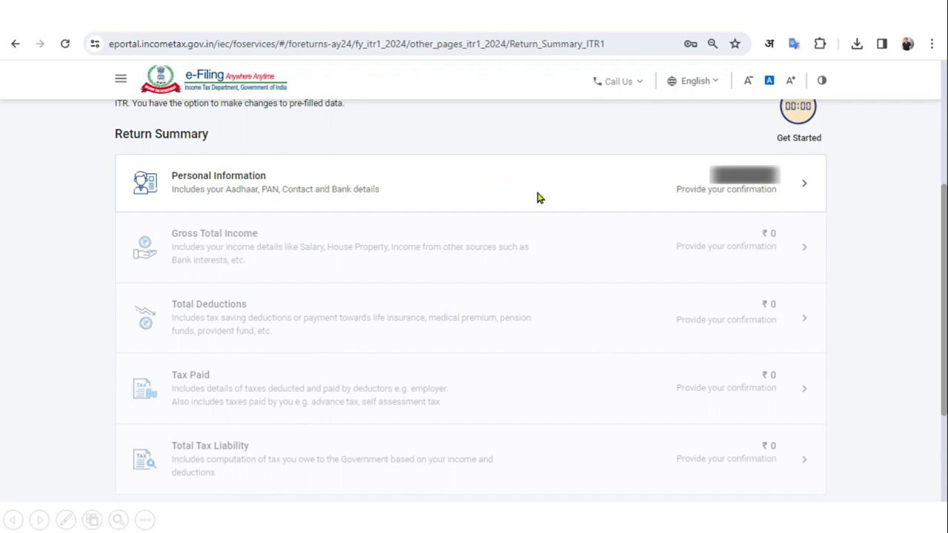
Set Nature of Employment to Others, opt out of the new tax regime, and confirm Personal Information
click(579, 185)
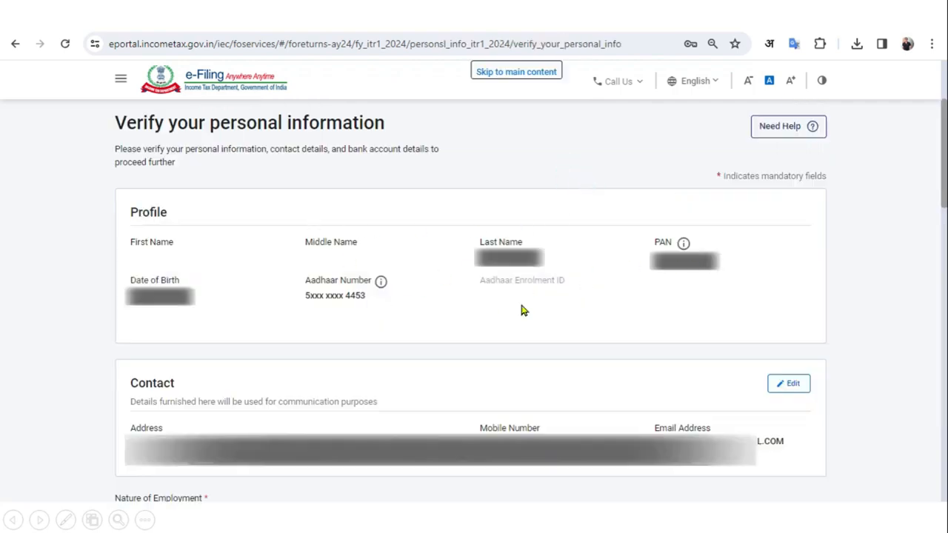
scroll(655, 326, down, 5)
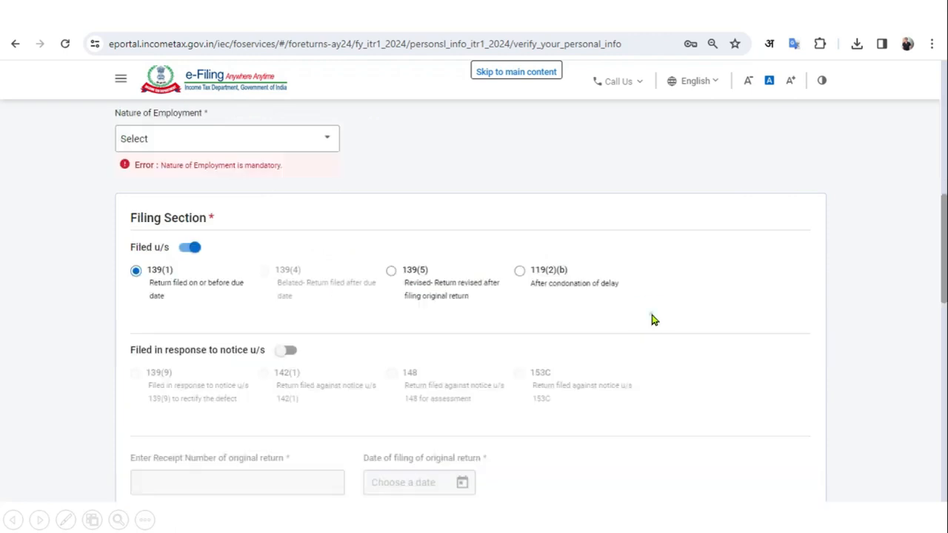
click(320, 145)
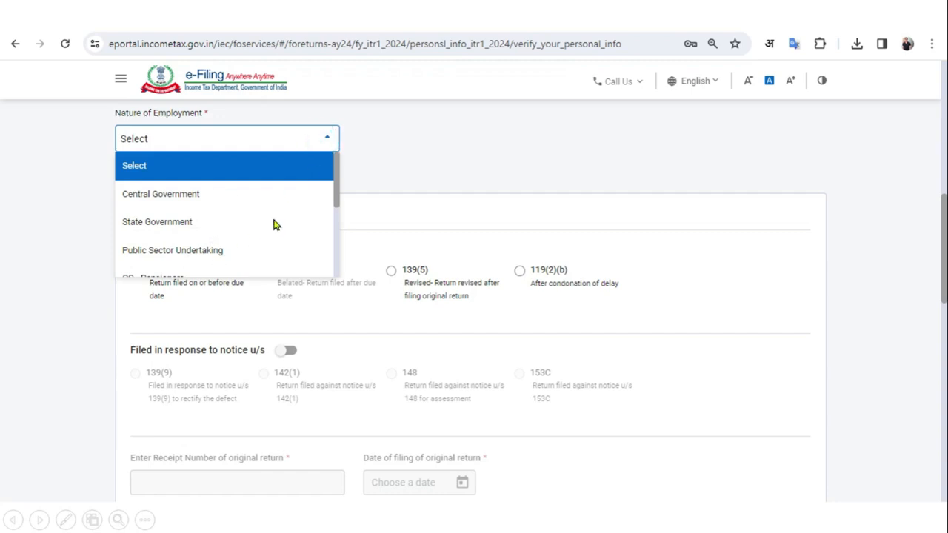
scroll(272, 222, down, 3)
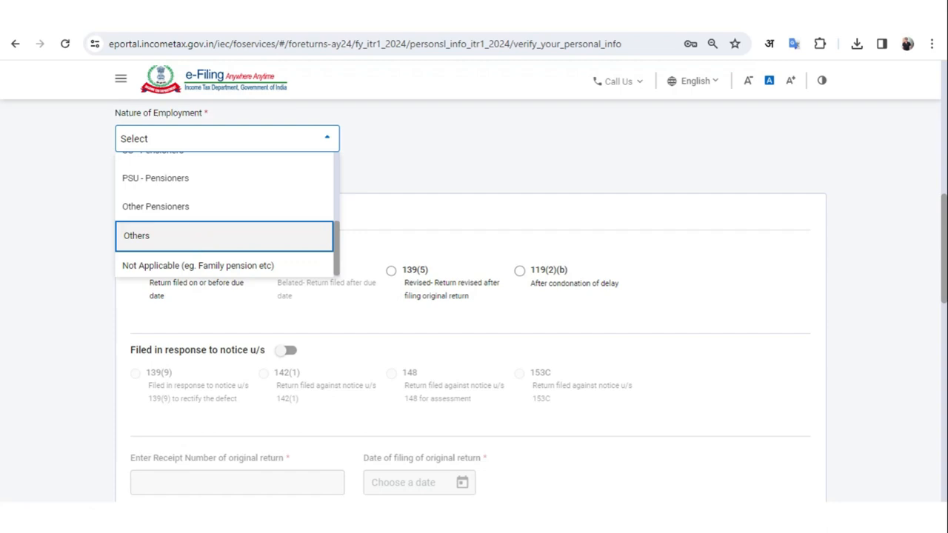
click(185, 234)
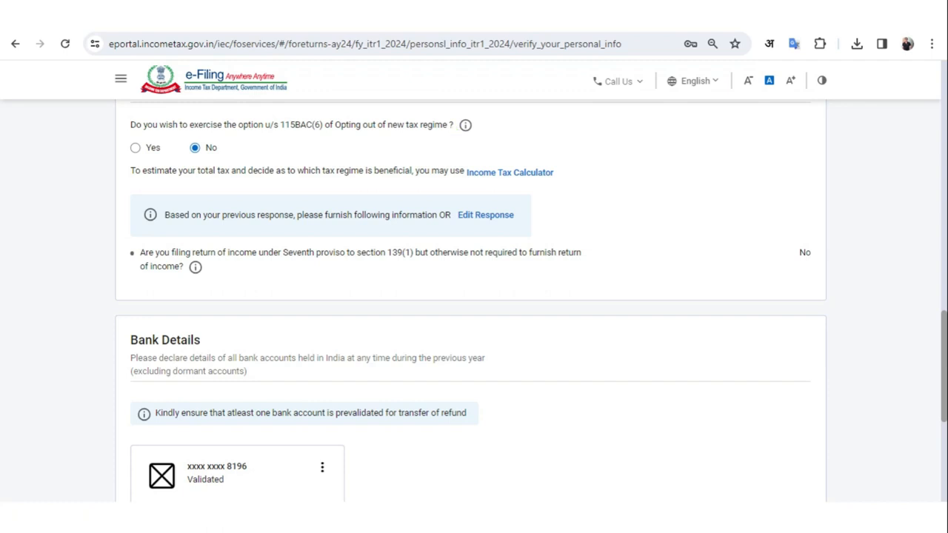
click(142, 149)
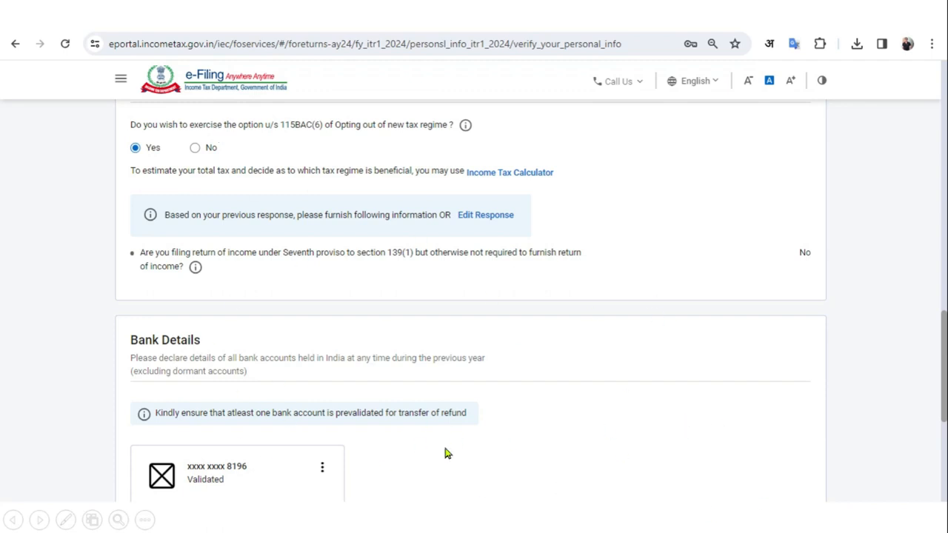
scroll(681, 447, down, 3)
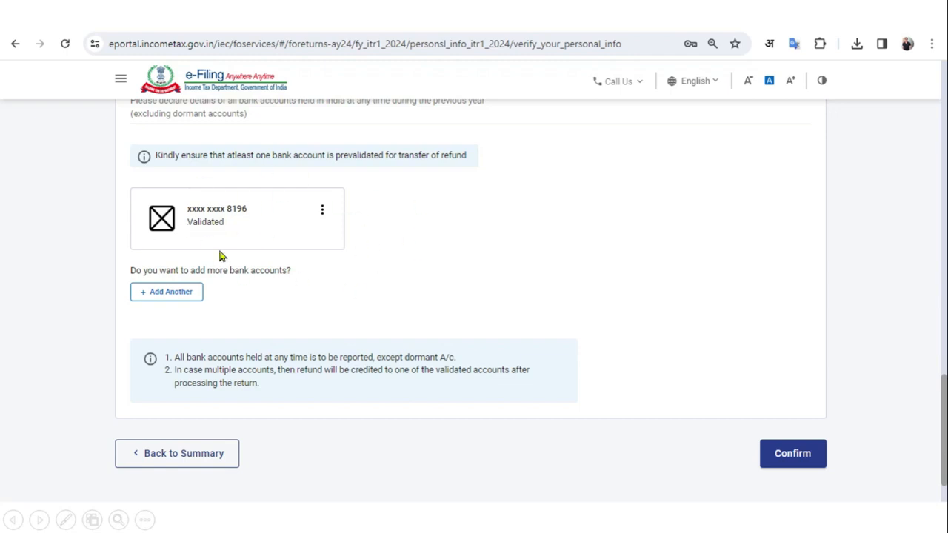
click(784, 457)
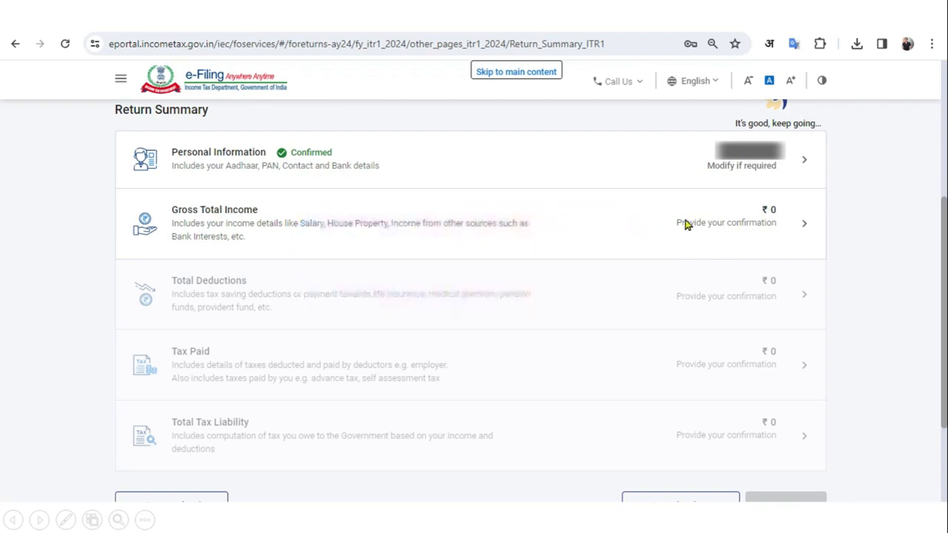
Open the Gross Total Income section and proceed to verify income source details
click(546, 214)
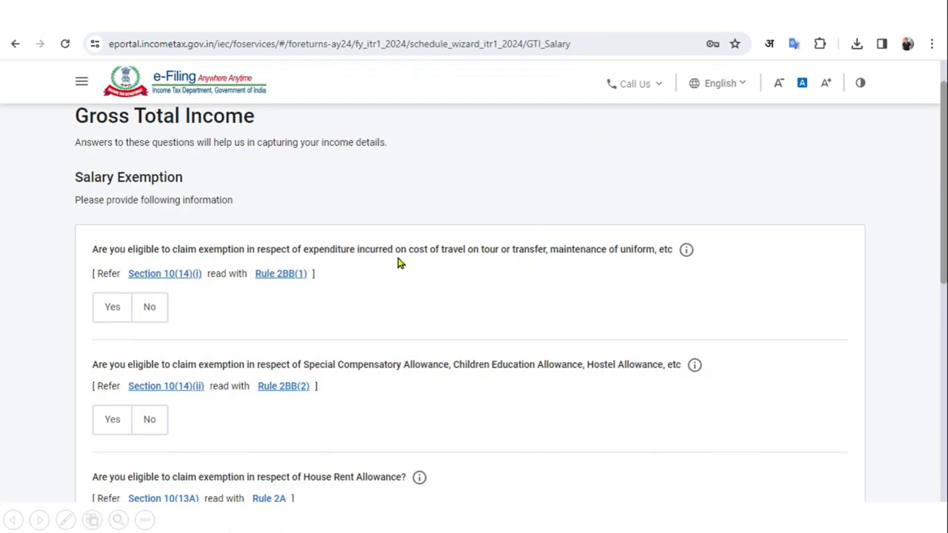
scroll(403, 260, down, 5)
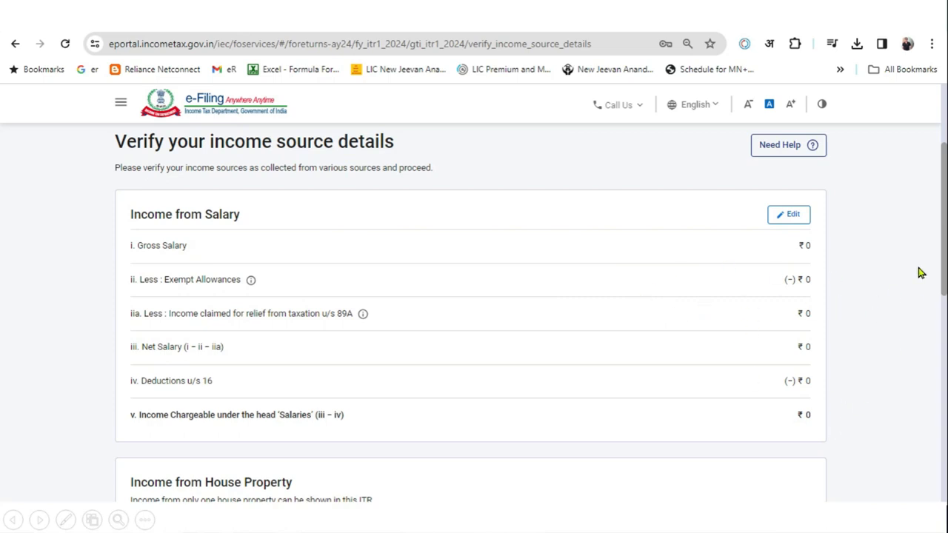
Save Income from Salary with gross salary ₹5,00,000, giving ₹4,50,000 chargeable
click(793, 217)
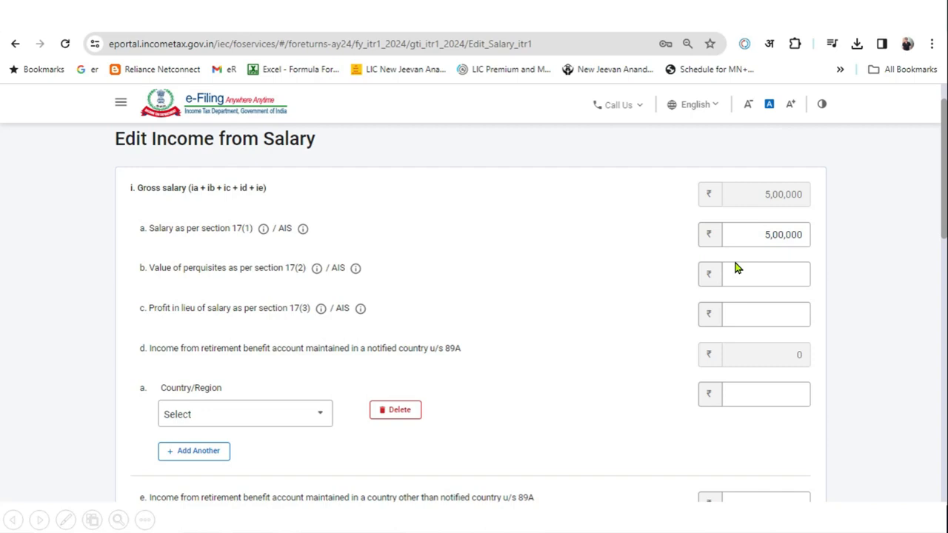
scroll(861, 255, down, 10)
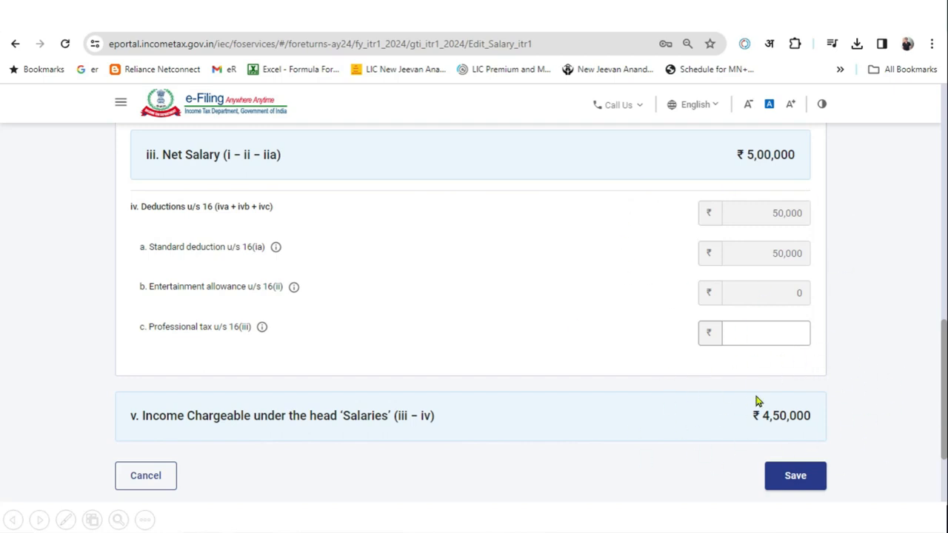
click(811, 487)
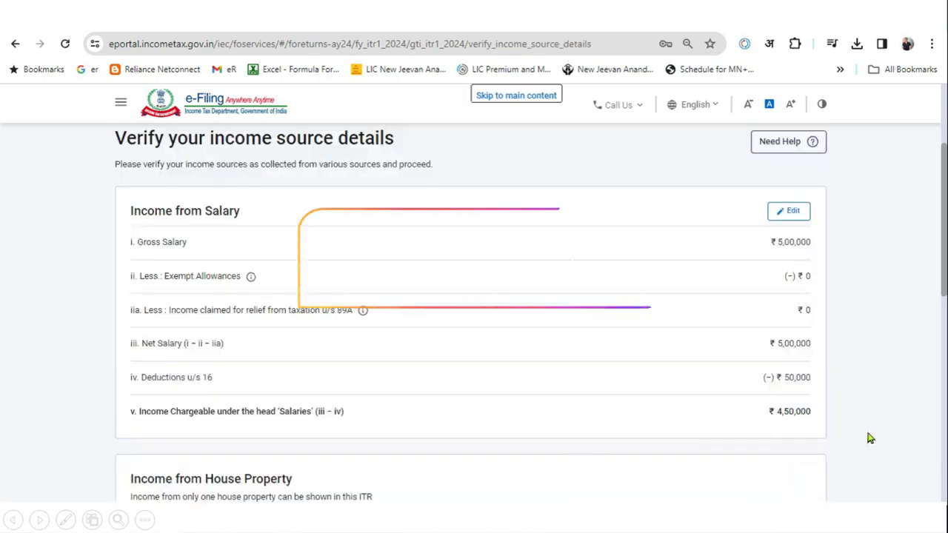
Add a house property breakup and set its type to Let Out instead of Self Occupied
scroll(862, 412, down, 4)
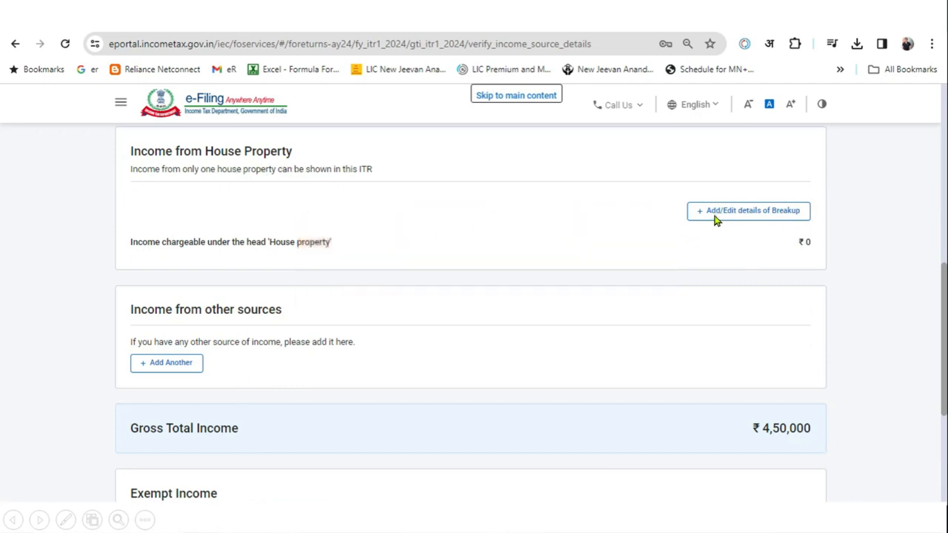
click(752, 211)
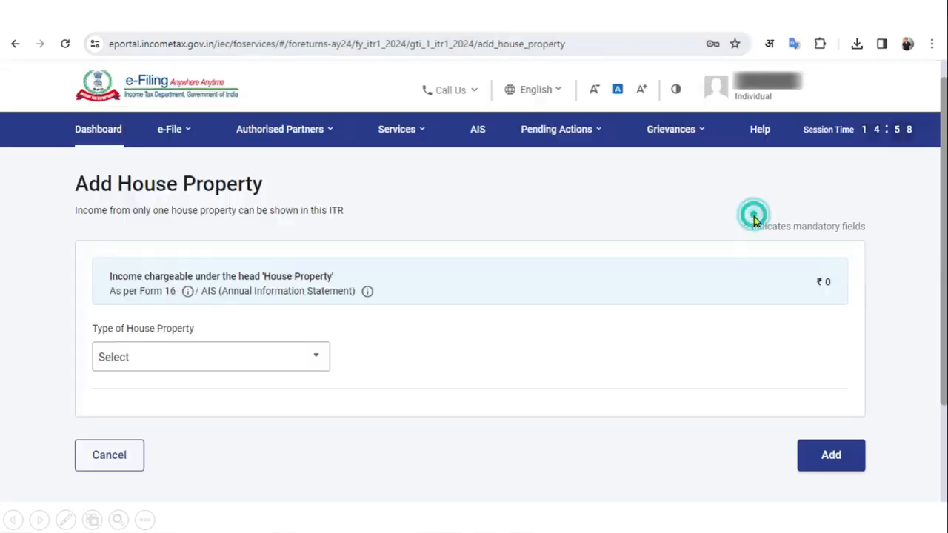
click(289, 363)
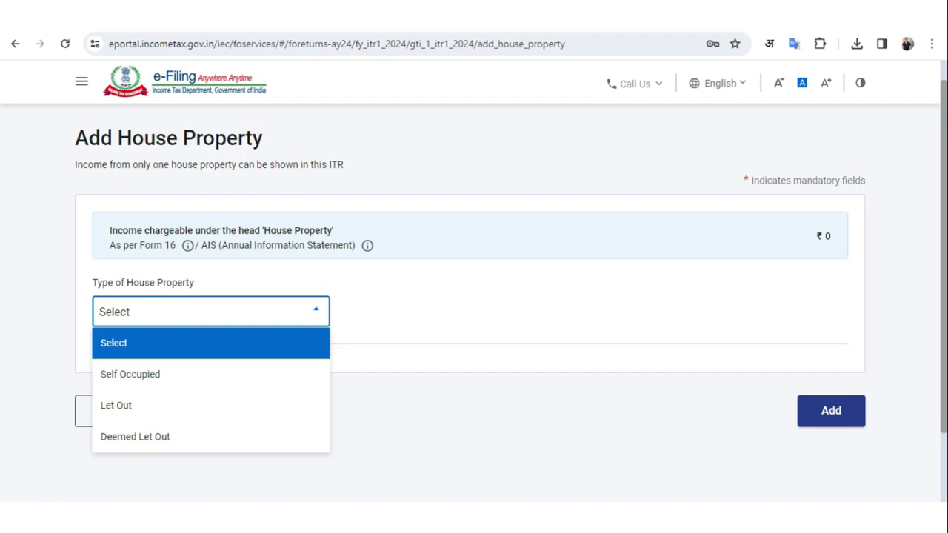
click(232, 382)
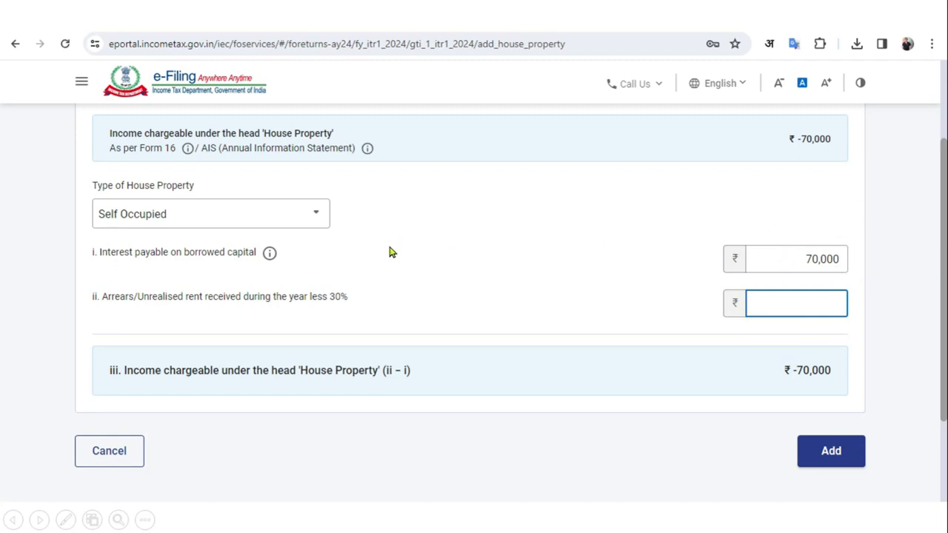
click(318, 214)
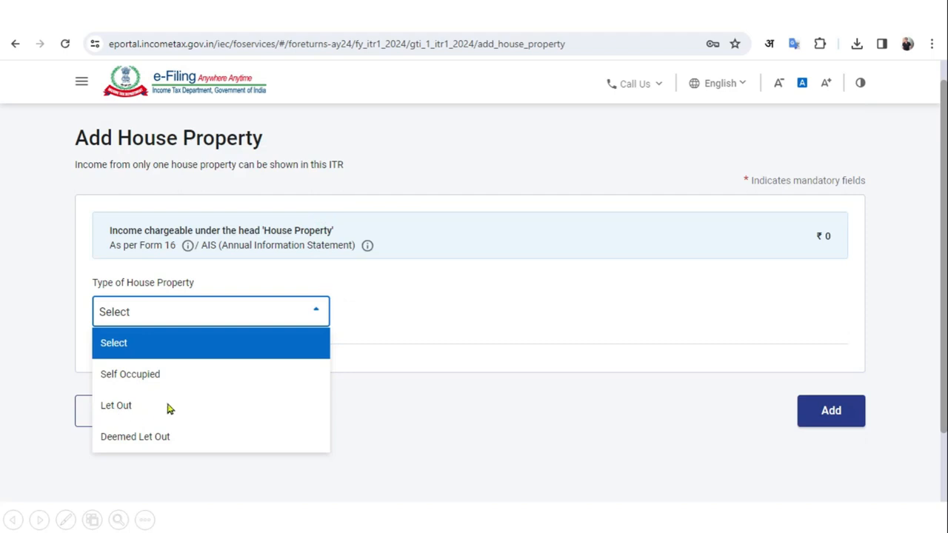
click(118, 406)
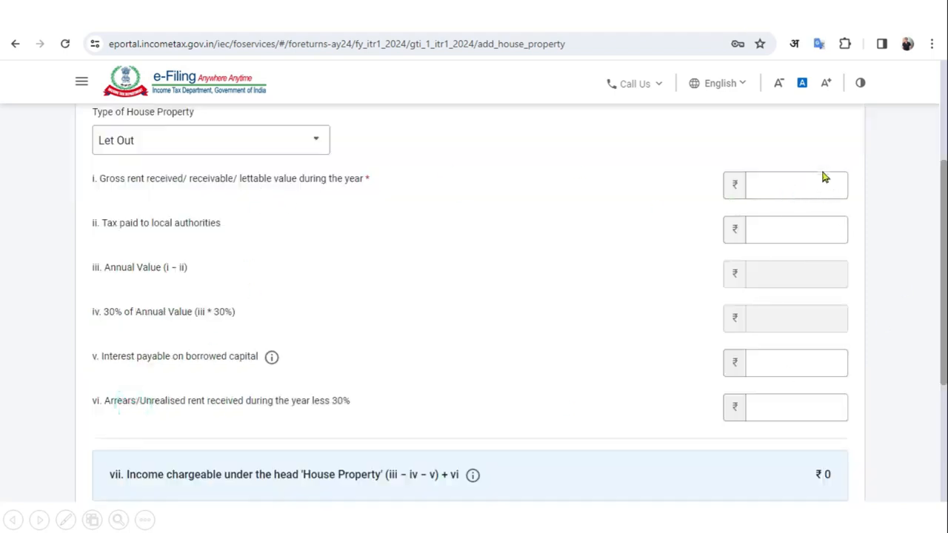
Add the let-out property with gross rent 120000 and loan interest 70000
click(775, 190)
text(120000)
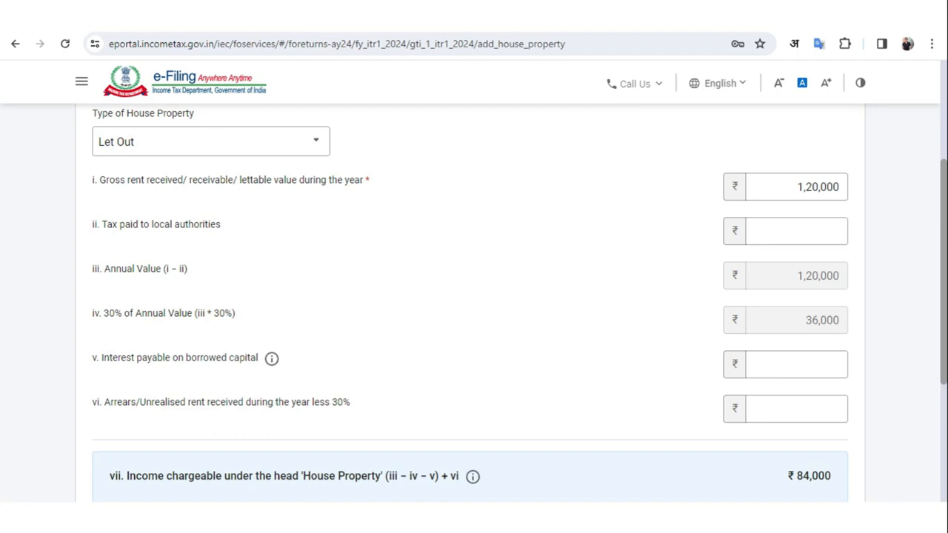
click(829, 372)
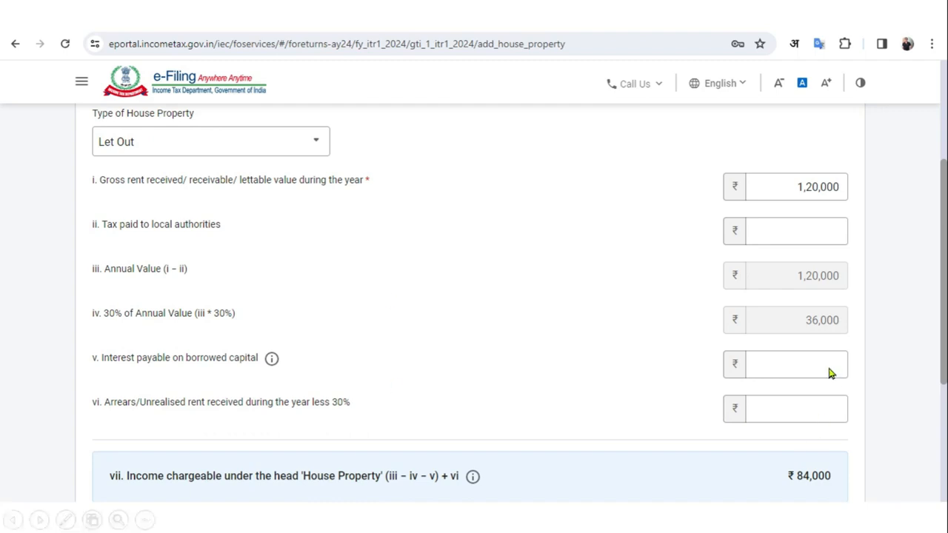
text(70000)
scroll(844, 269, down, 2)
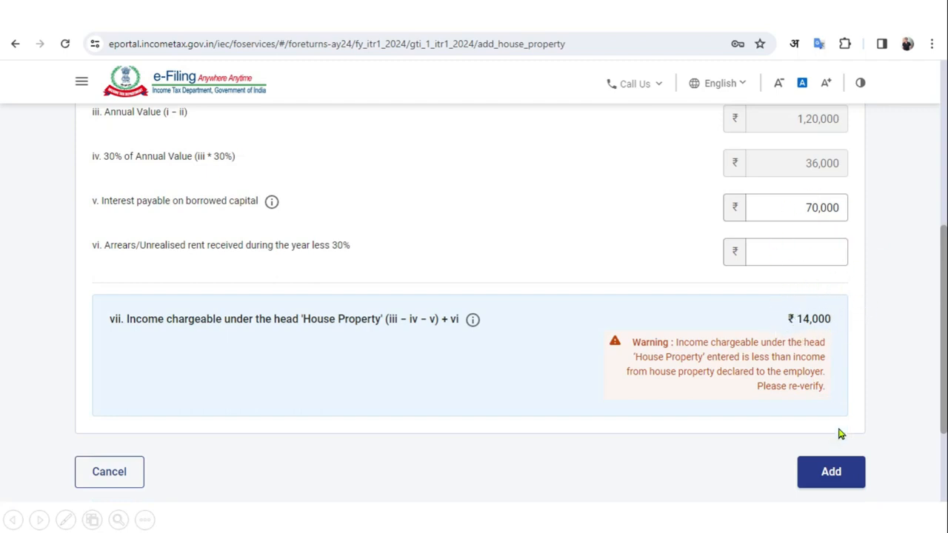
click(829, 474)
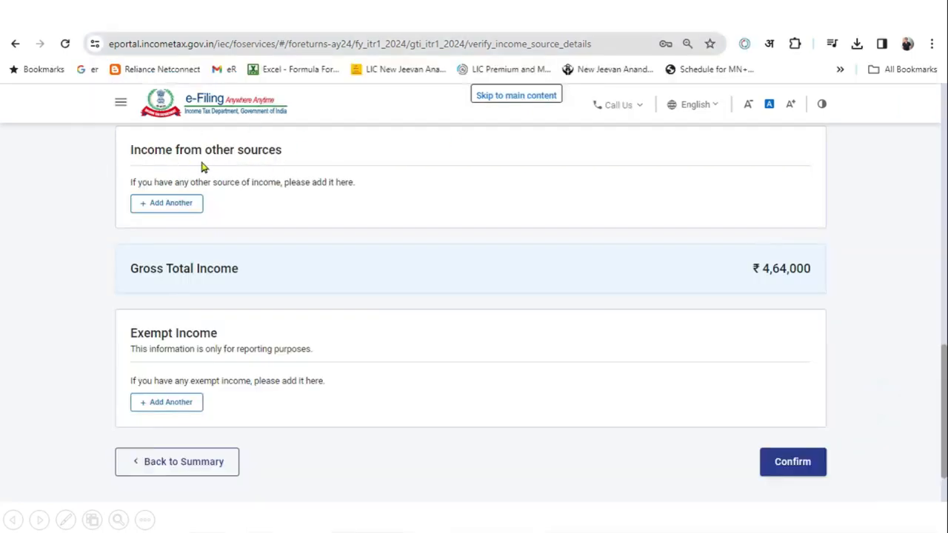
Enter ₹5,000 savings interest, ₹25,000 deposit interest and ₹50,000 'Tuition Income' under other sources
click(172, 211)
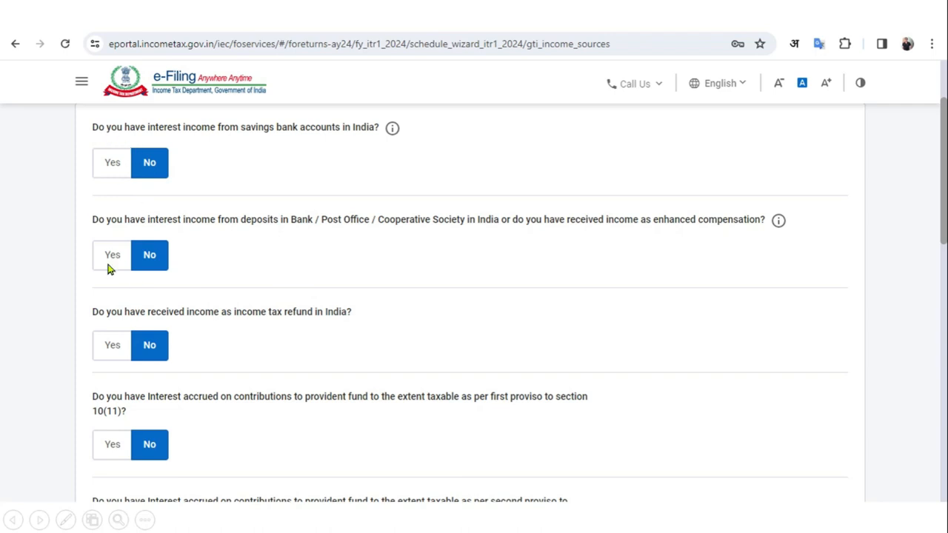
click(113, 170)
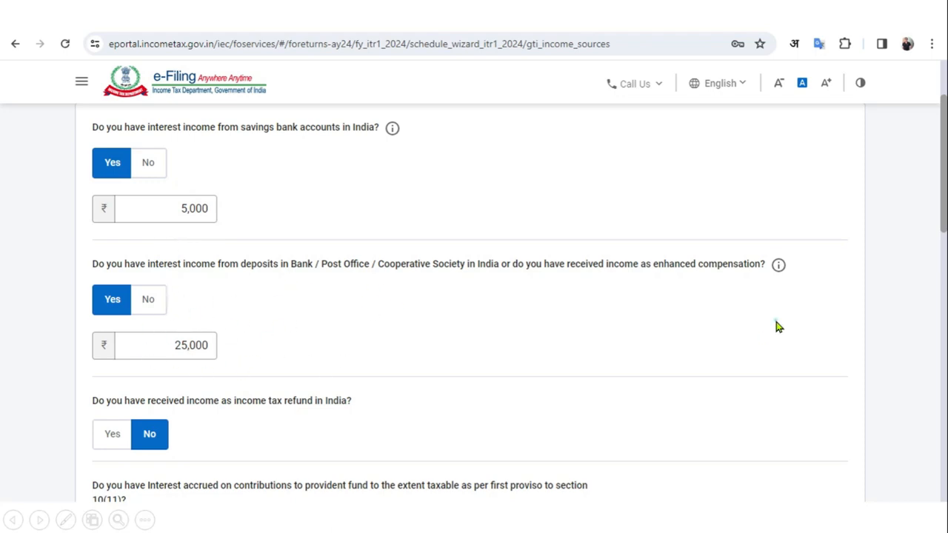
scroll(778, 326, down, 10)
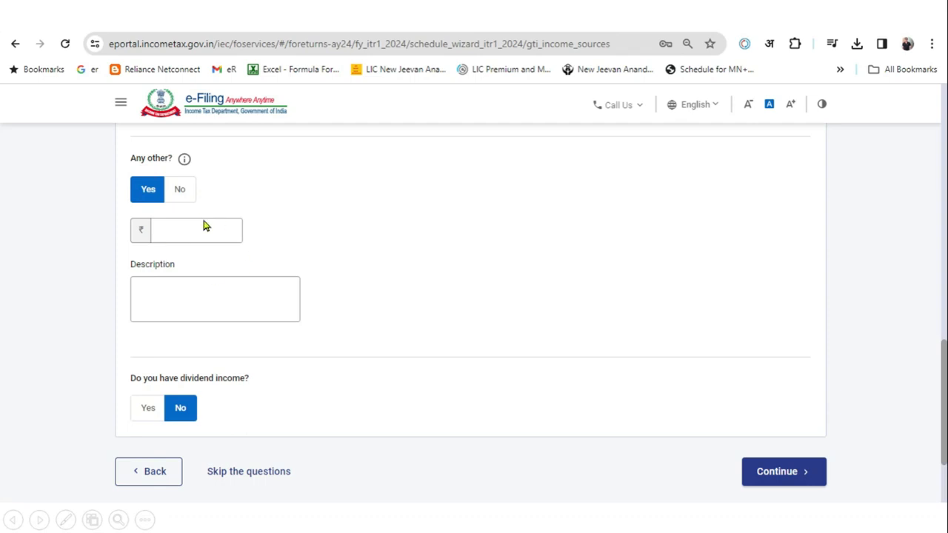
click(220, 232)
click(773, 473)
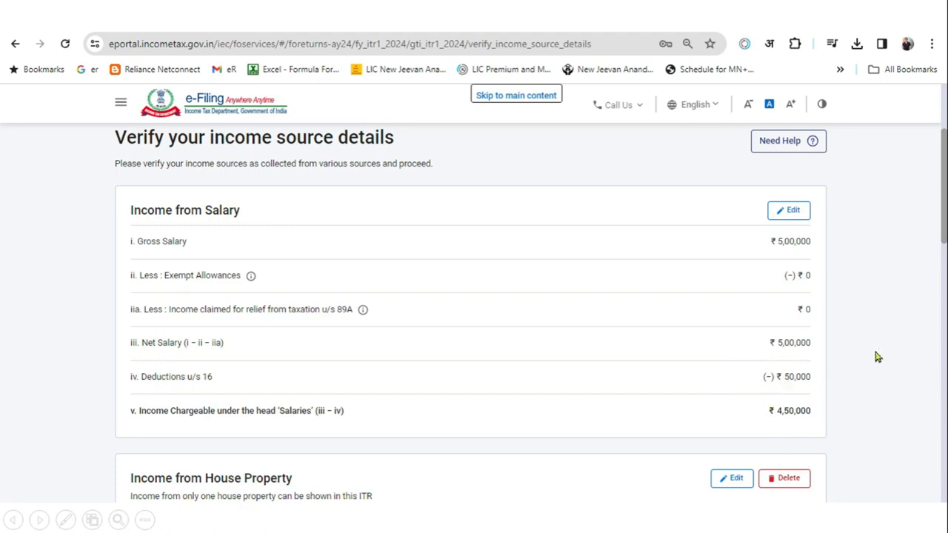
scroll(874, 357, down, 5)
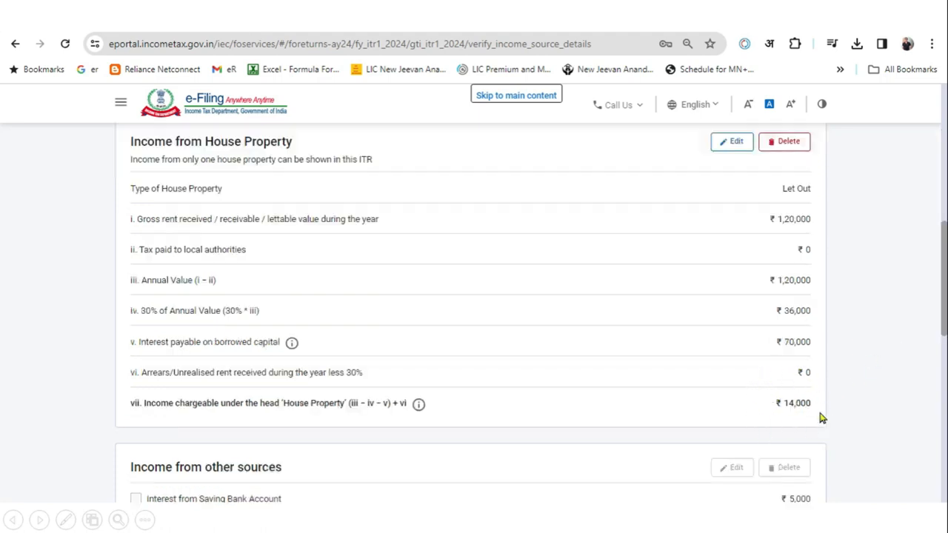
scroll(864, 370, down, 5)
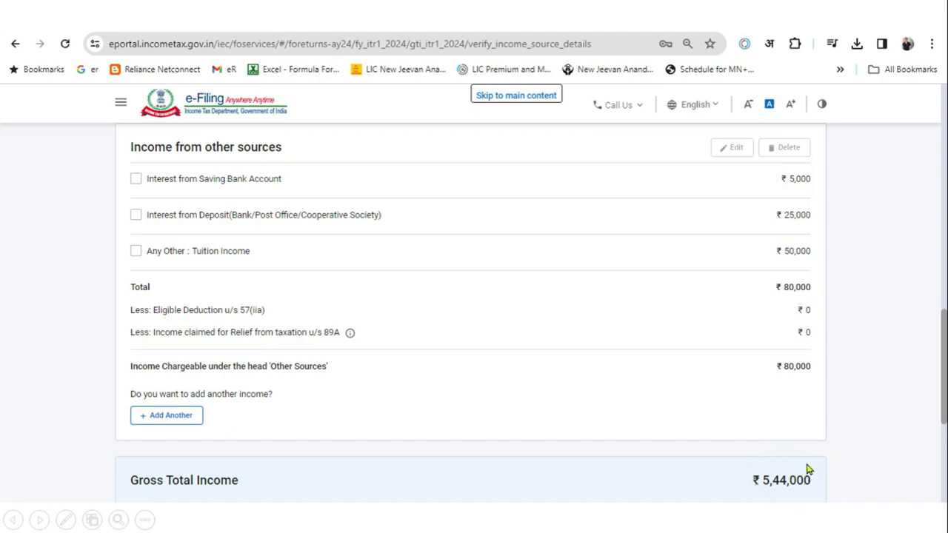
scroll(871, 428, down, 3)
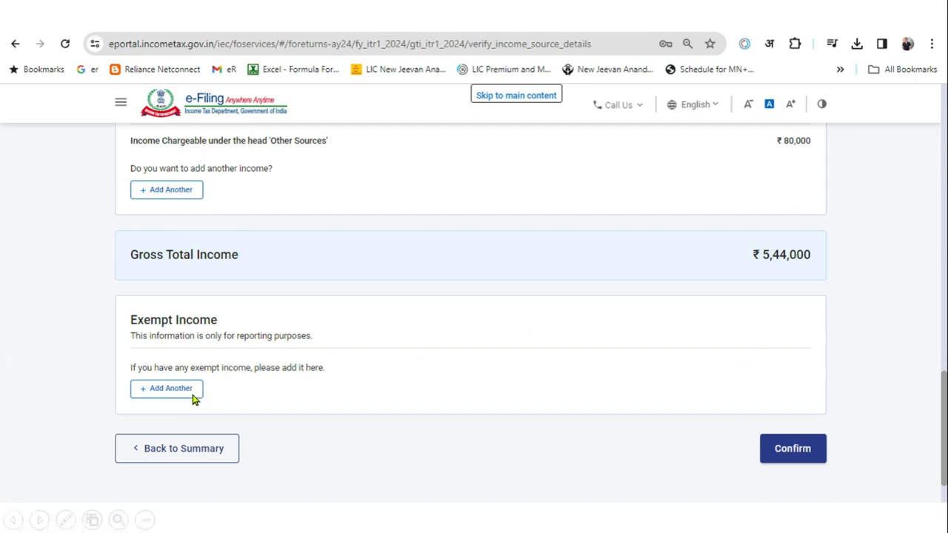
Confirm Gross Total Income of ₹5,44,000, then open the Total Deductions card
click(790, 453)
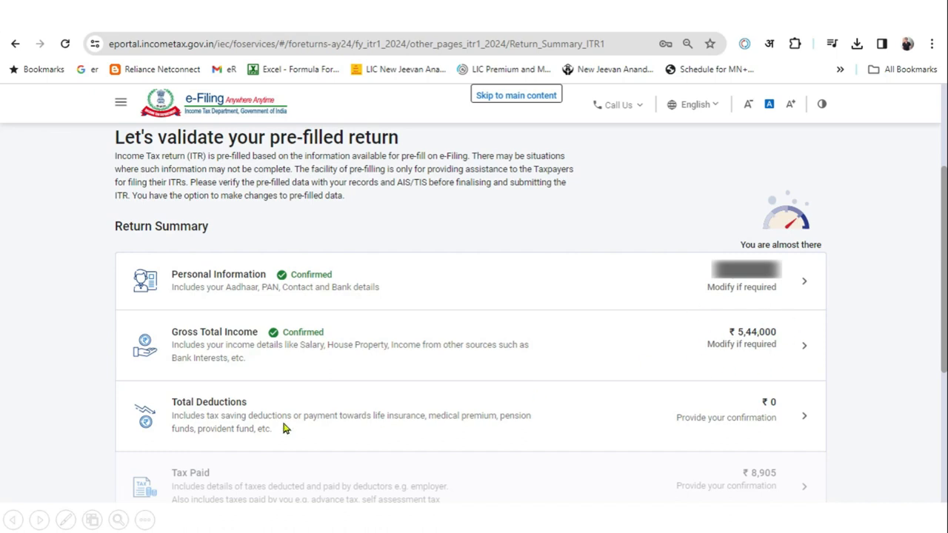
click(681, 418)
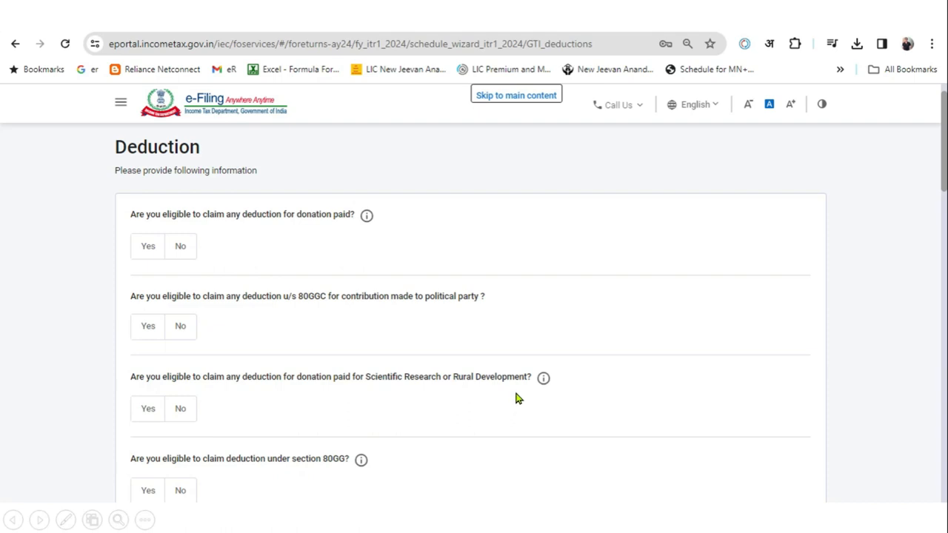
Answer Yes for Section 80C at 50,000 and Yes for the 80TTA savings interest deduction
scroll(515, 389, down, 5)
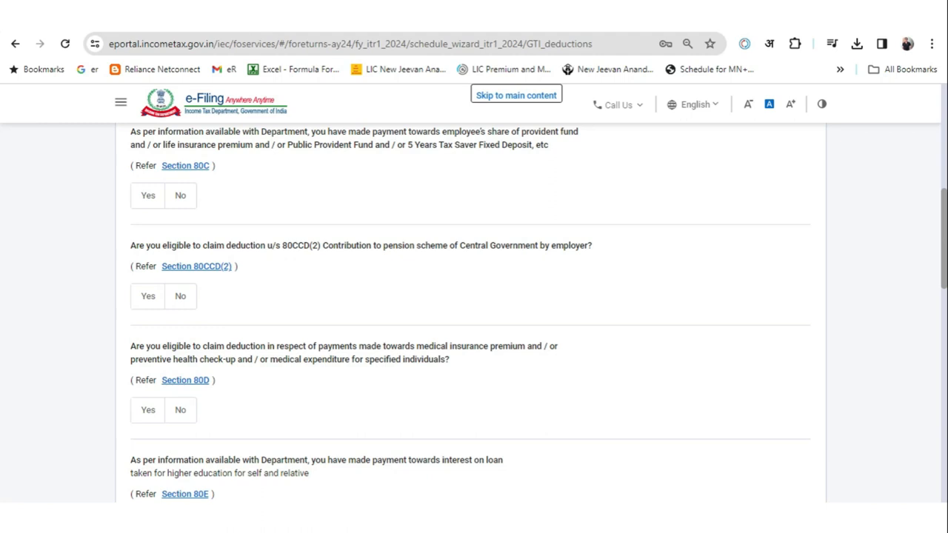
click(149, 196)
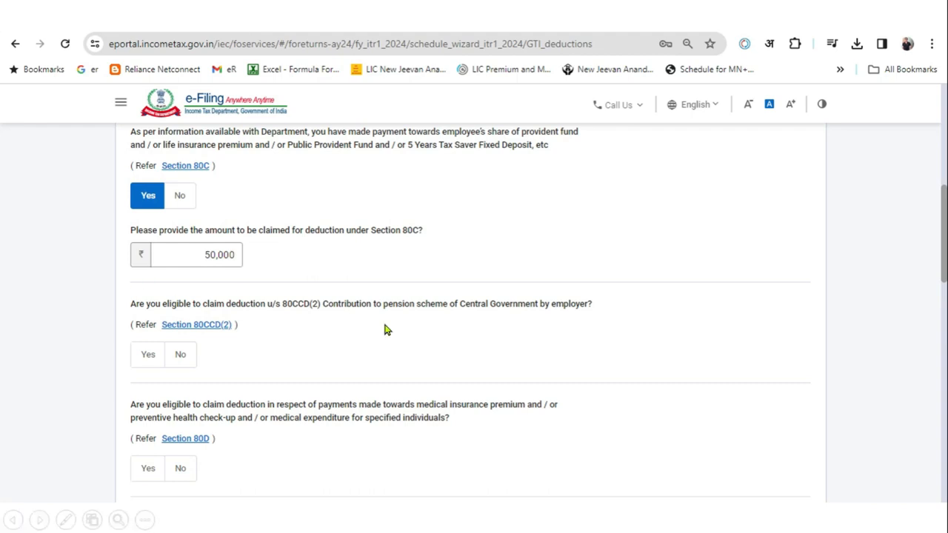
scroll(464, 337, down, 4)
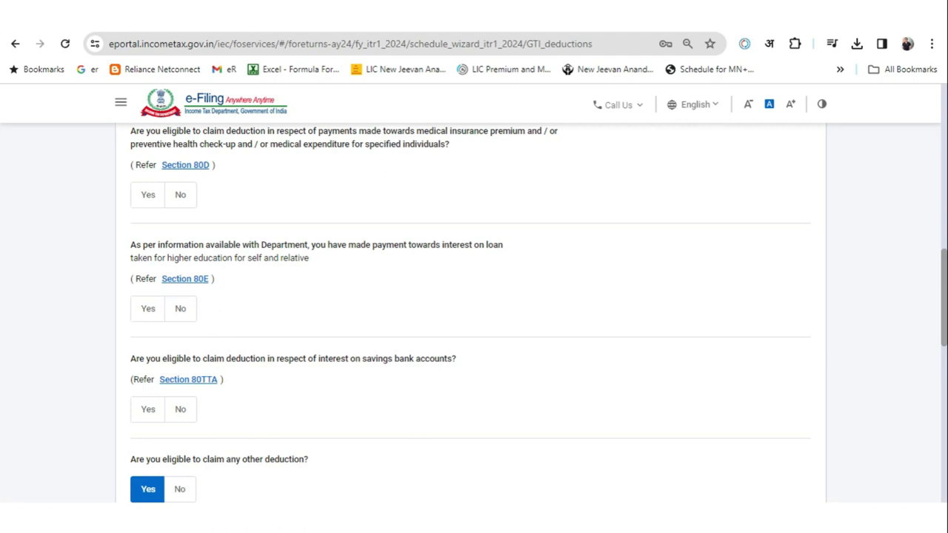
click(148, 409)
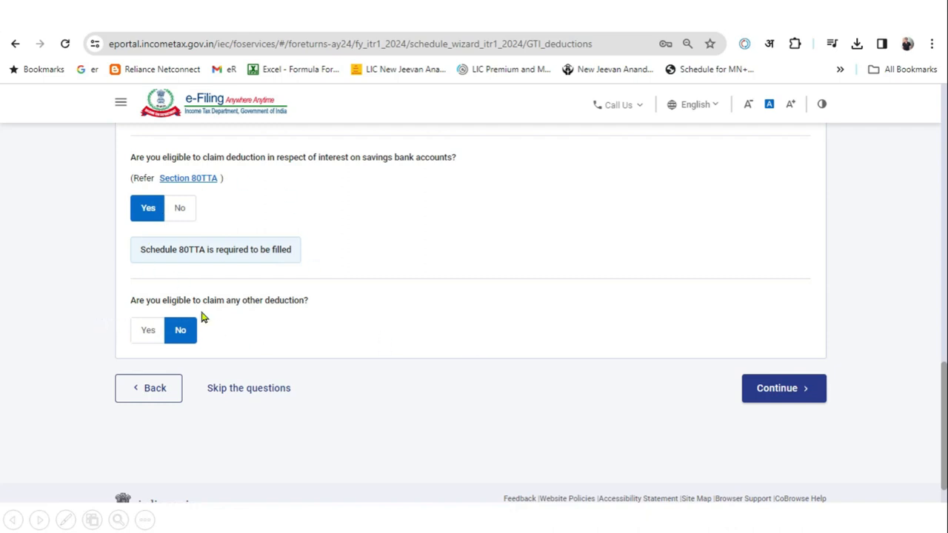
Add a 5,000 savings bank interest deduction under 80TTA and confirm total deductions of ₹55,000
click(765, 396)
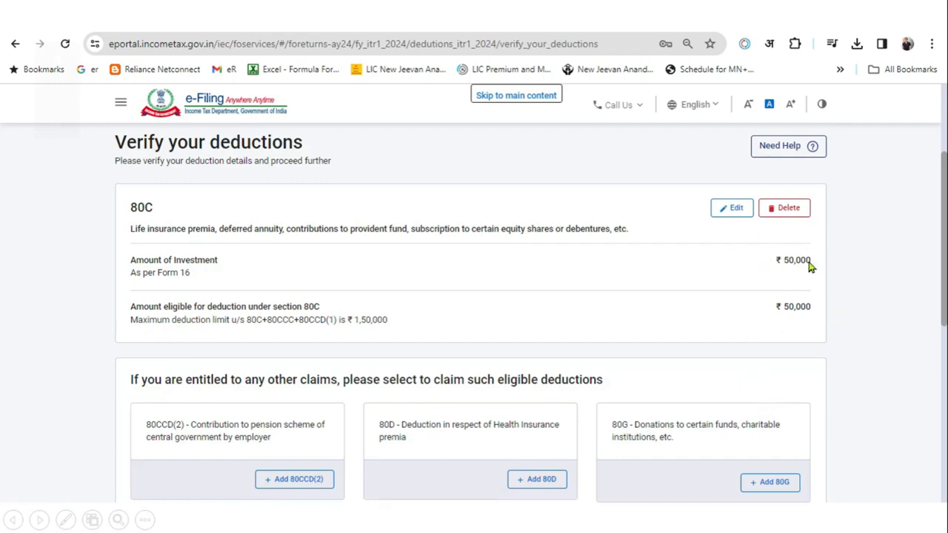
scroll(889, 294, down, 3)
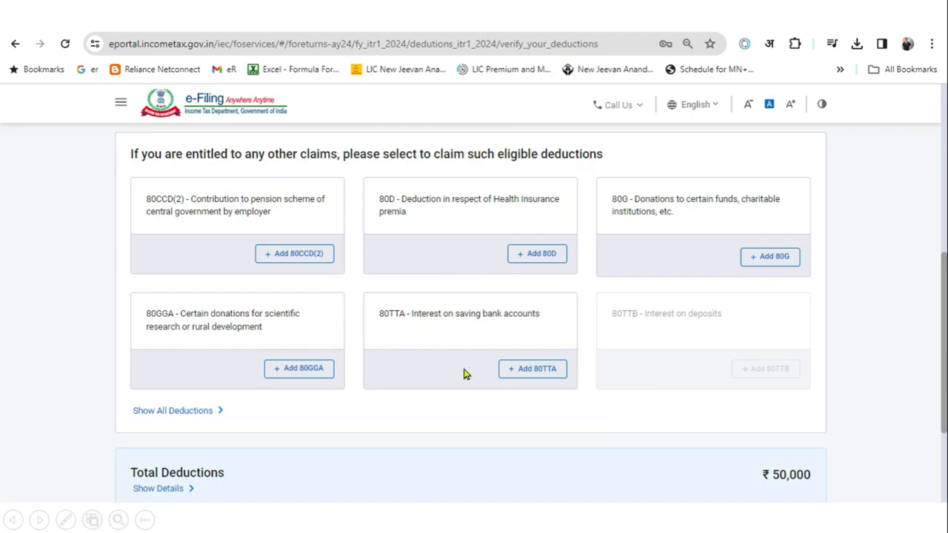
click(534, 371)
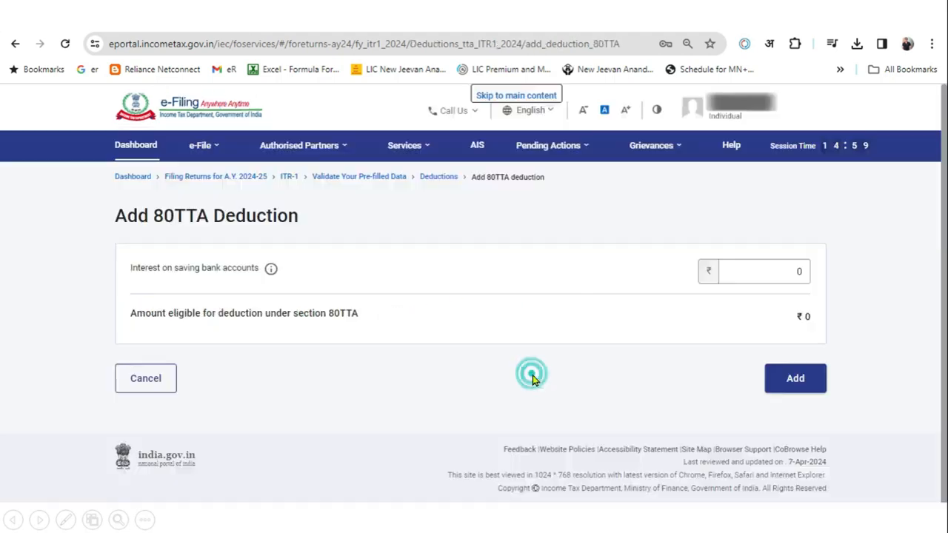
click(786, 290)
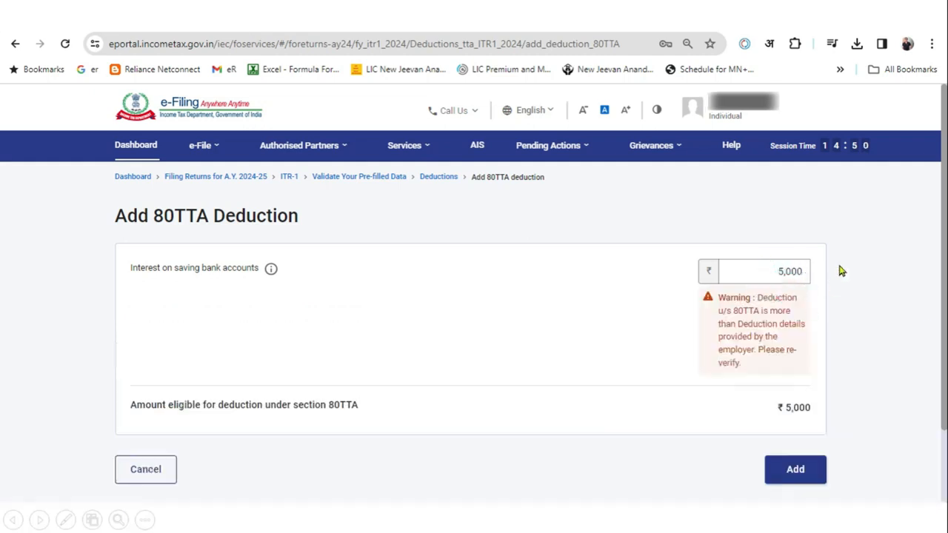
click(793, 471)
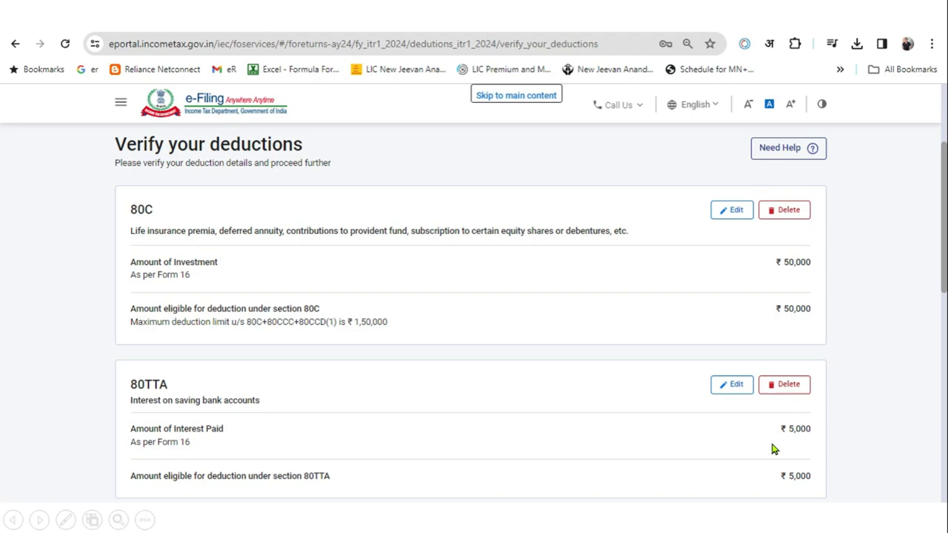
scroll(784, 426, down, 10)
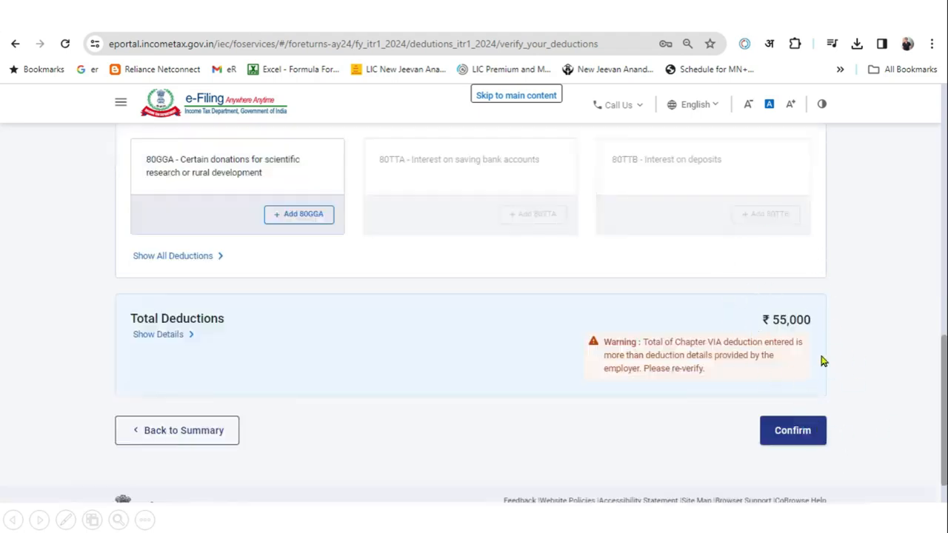
click(807, 435)
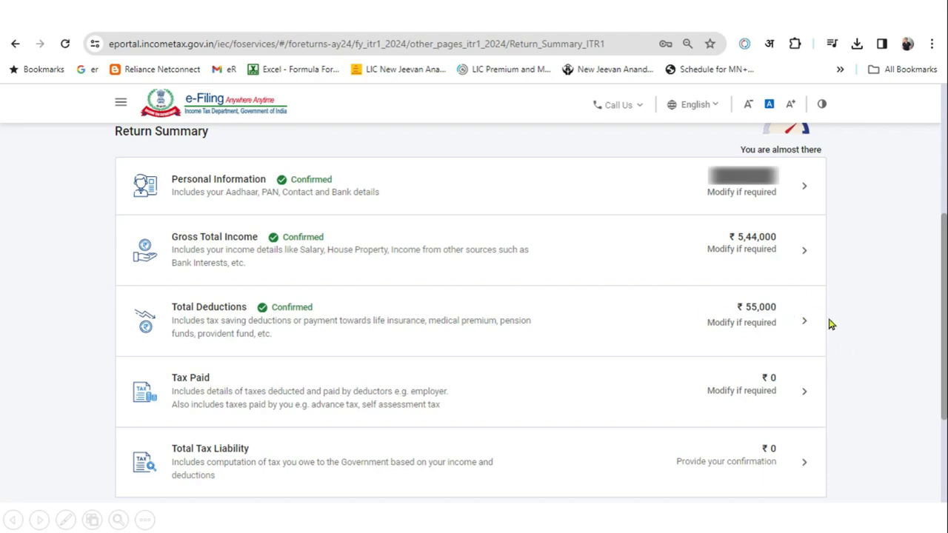
Review the Tax Paid details and confirm total taxes paid of ₹0
click(584, 402)
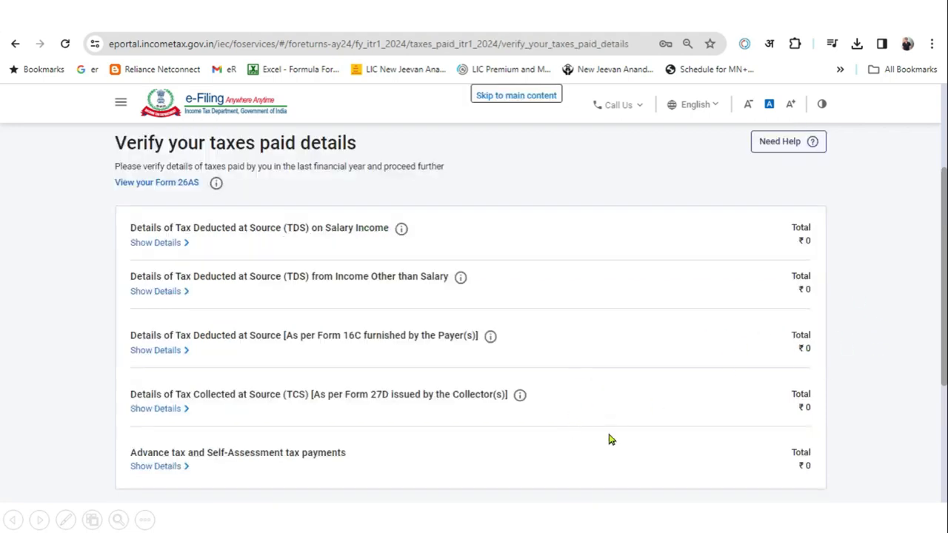
scroll(835, 356, down, 2)
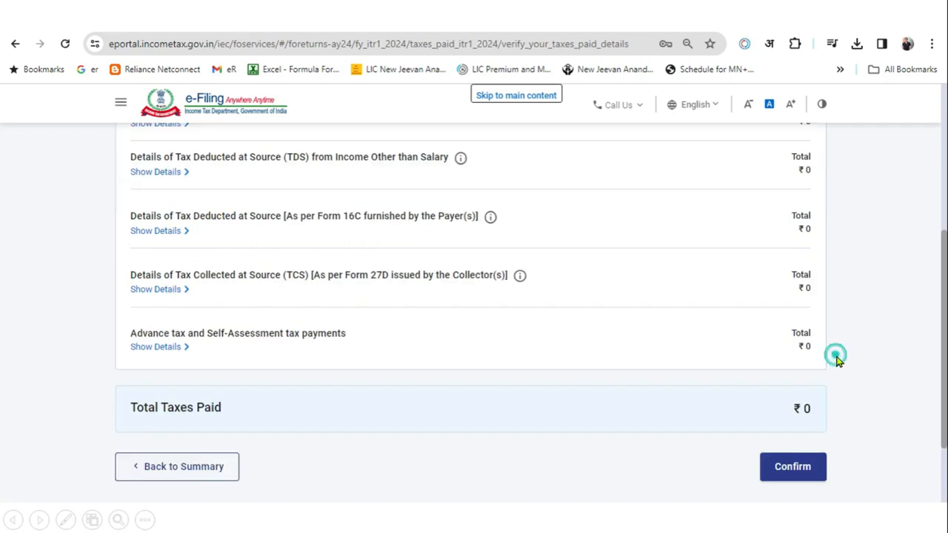
click(787, 469)
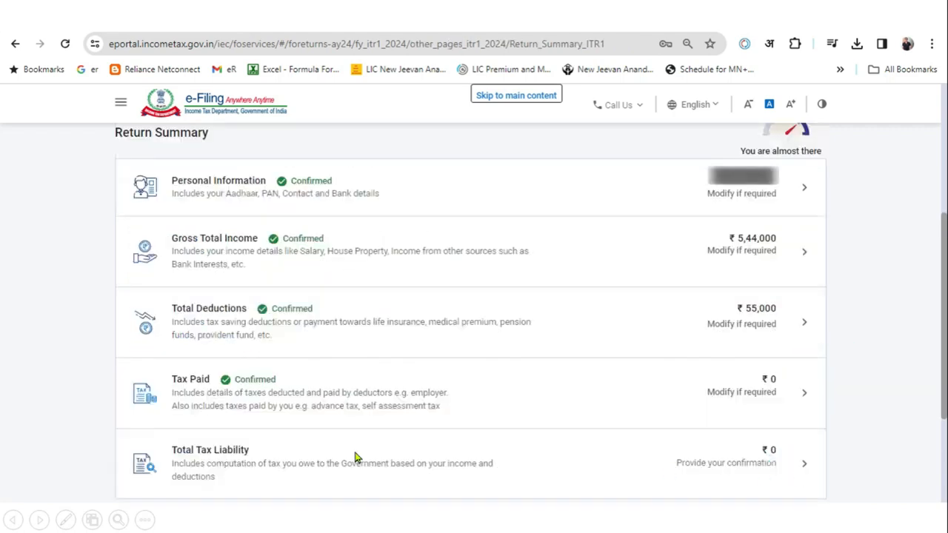
Open Total Tax Liability and expand the calculation showing ₹11,950 fully rebated under 87A
click(623, 464)
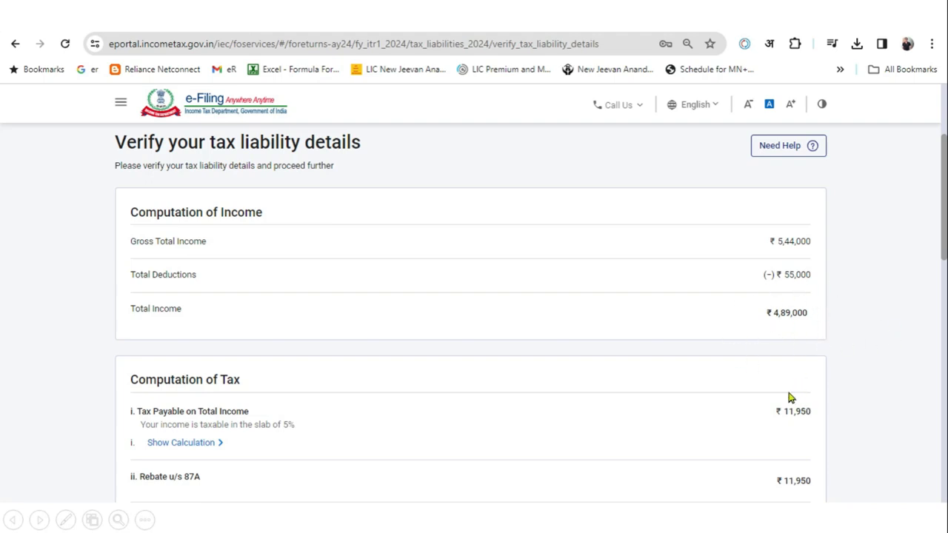
click(848, 341)
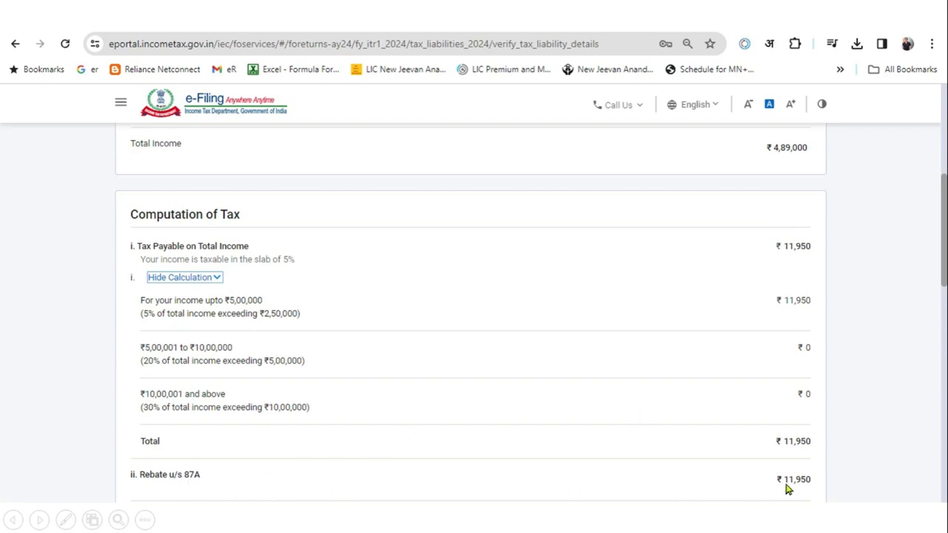
scroll(897, 400, down, 2)
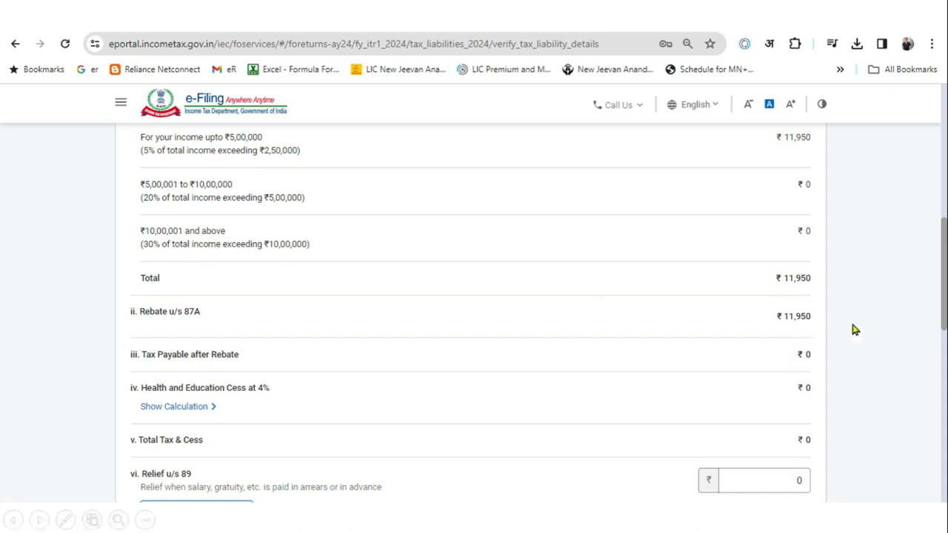
scroll(856, 318, down, 10)
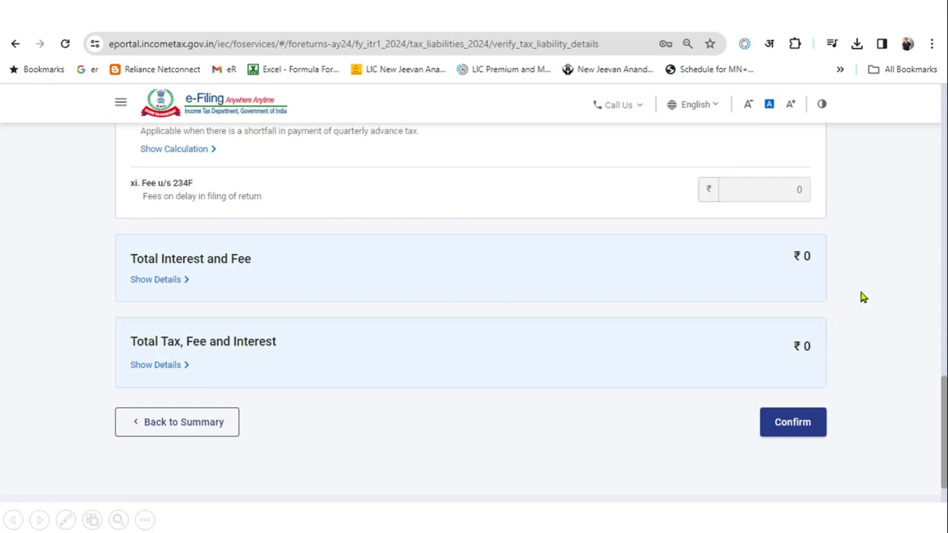
Confirm the ₹0 tax liability and proceed to the tax summary showing ₹0 payable
click(793, 422)
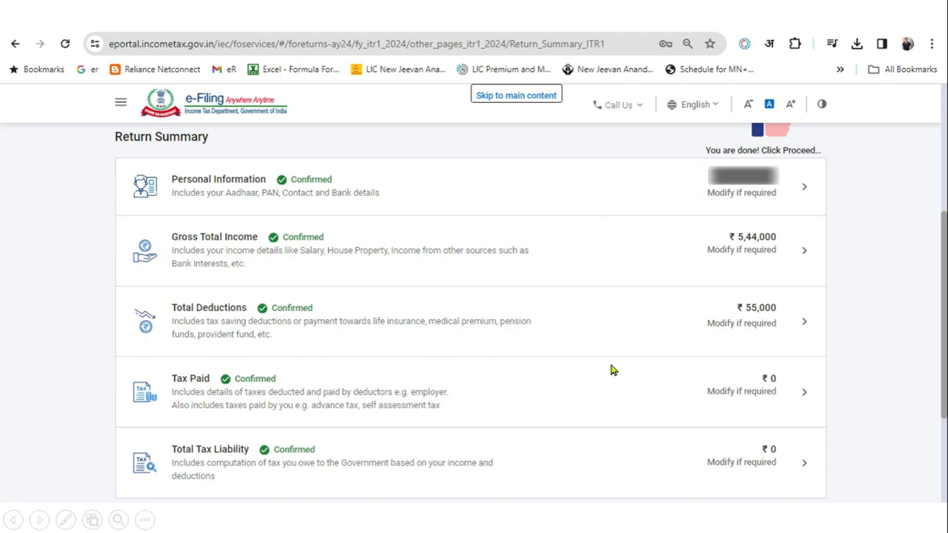
scroll(894, 257, down, 3)
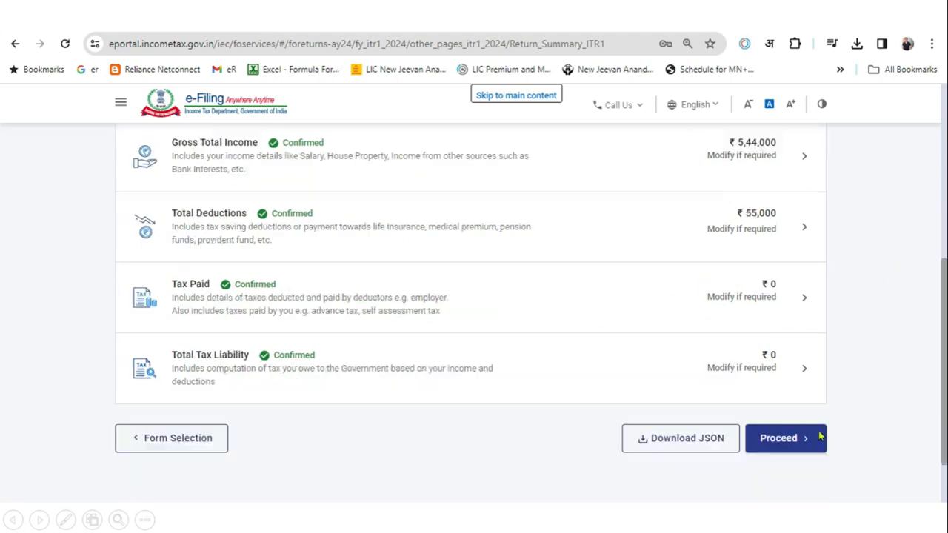
click(785, 436)
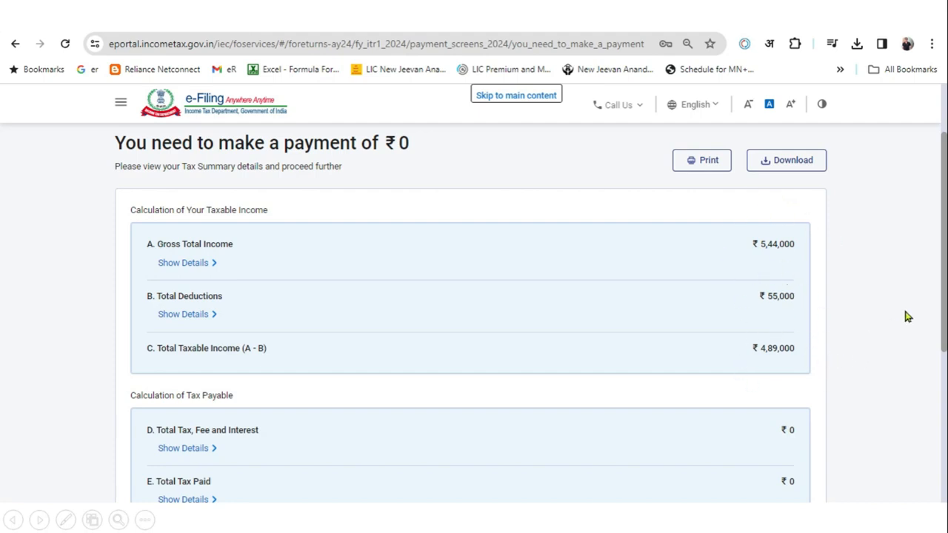
scroll(901, 315, down, 3)
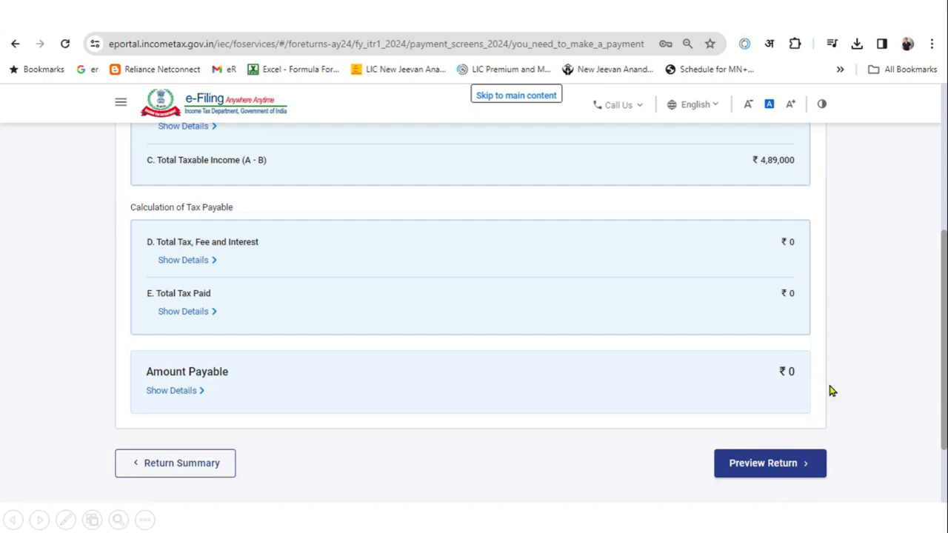
Accept the declaration and generate the ITR-1 preview, bringing its Verification section into view
click(811, 465)
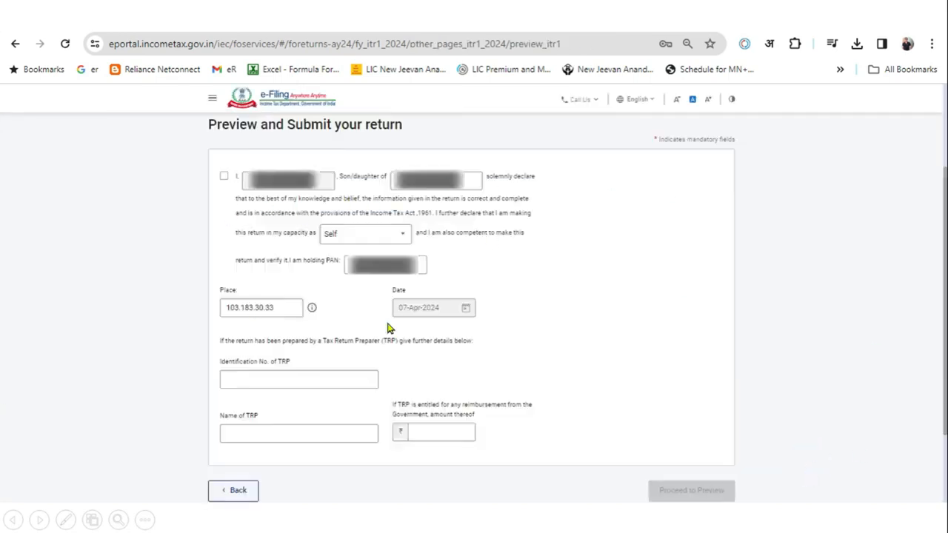
click(223, 178)
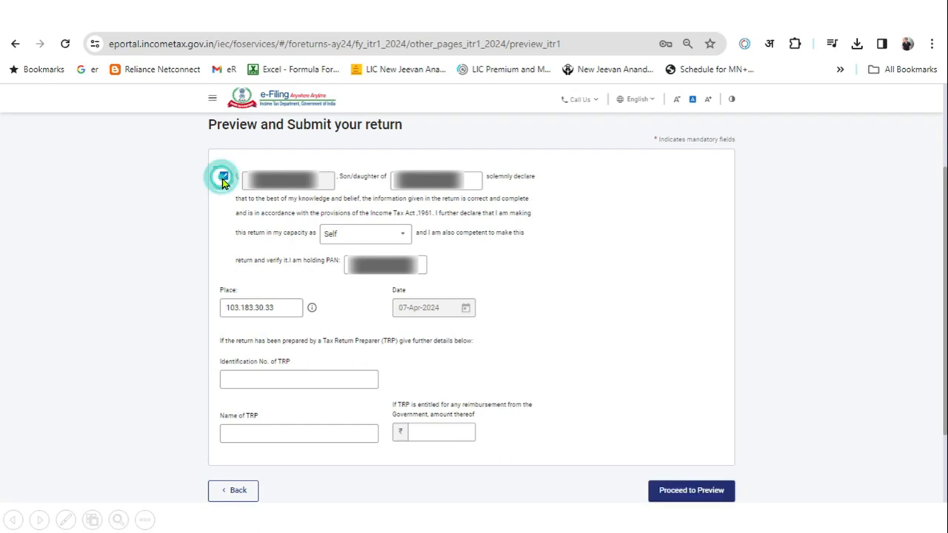
click(674, 492)
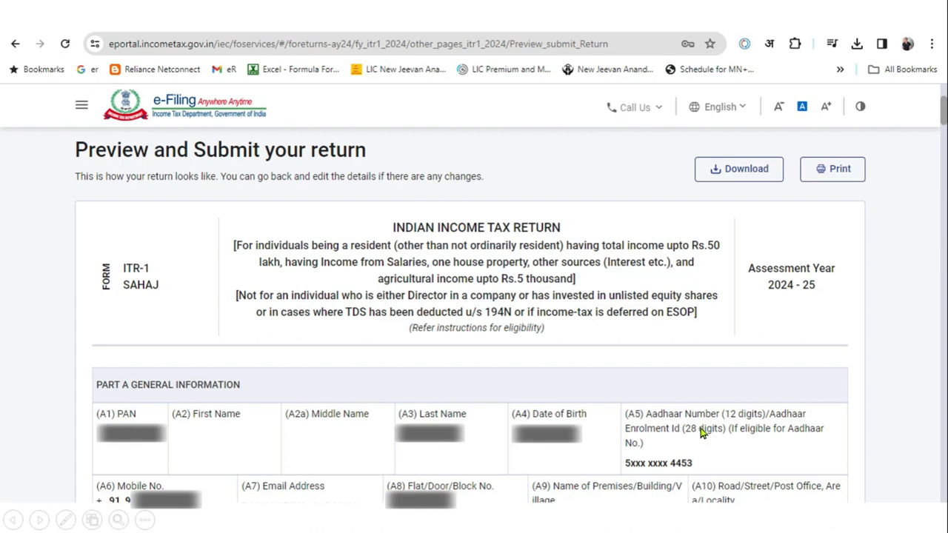
click(913, 285)
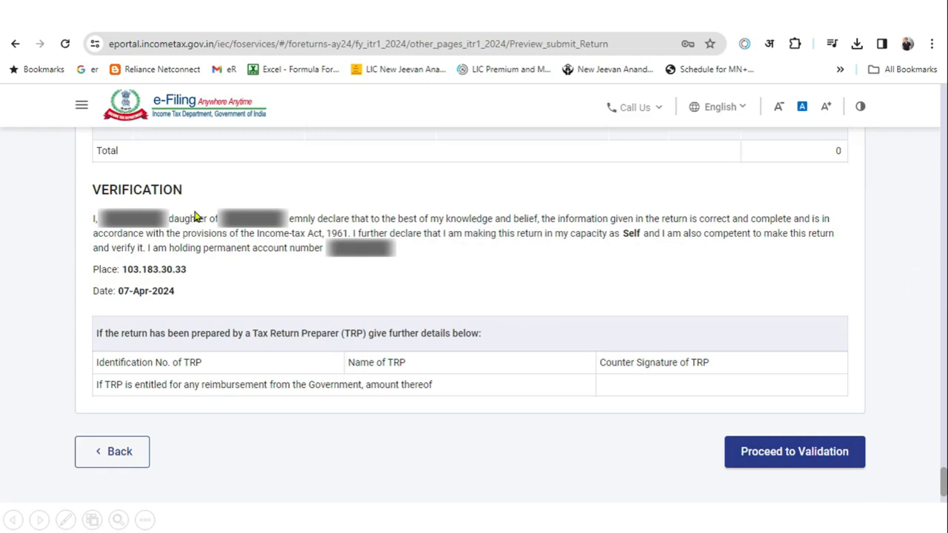